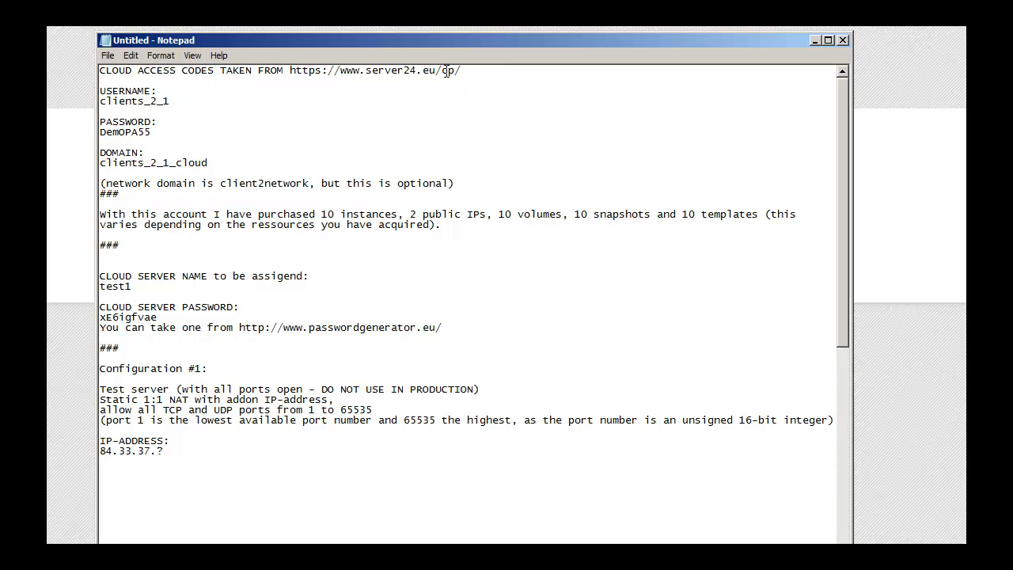
- Select the notes' heading line with the panel address and move Notepad to the right edge of the screen
{"action": "left_click_drag", "start_coordinate": [480, 70], "coordinate": [100, 70]}
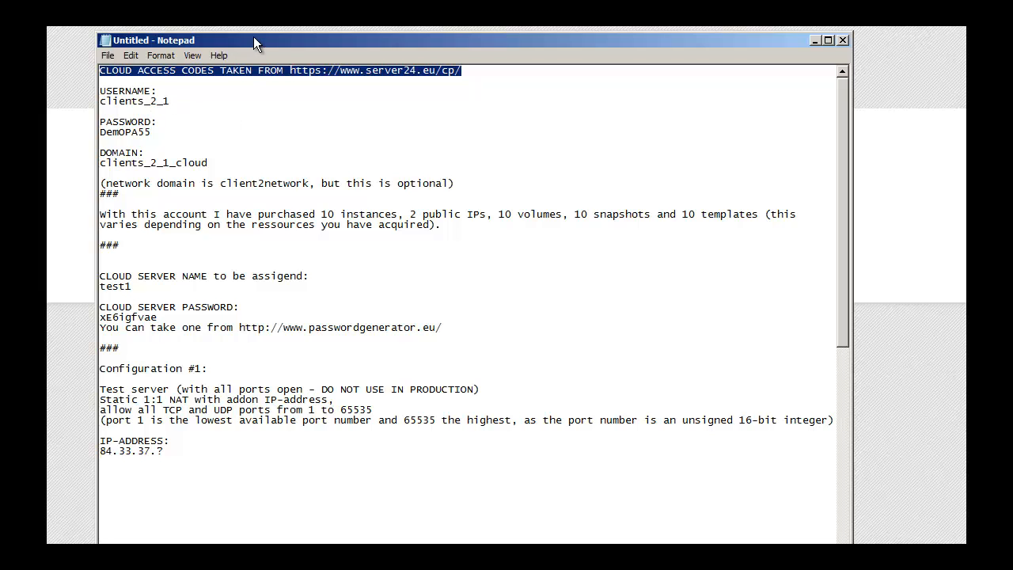
{"action": "left_click_drag", "start_coordinate": [256, 36], "coordinate": [920, 37]}
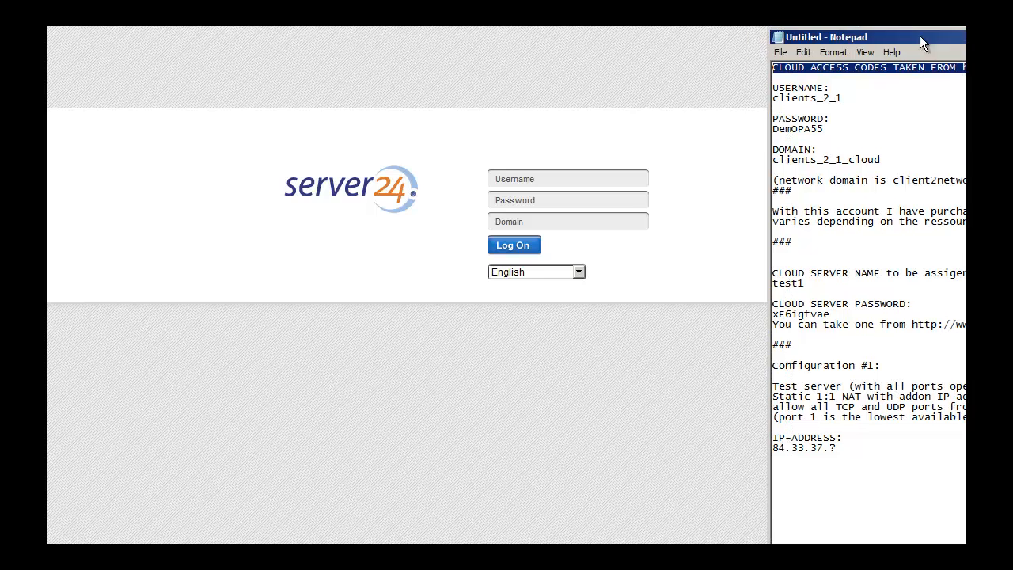
- Paste the account username from the Notepad notes into the login form's Username field
{"action": "left_click_drag", "start_coordinate": [843, 98], "coordinate": [760, 101]}
{"action": "key", "text": "ctrl+c"}
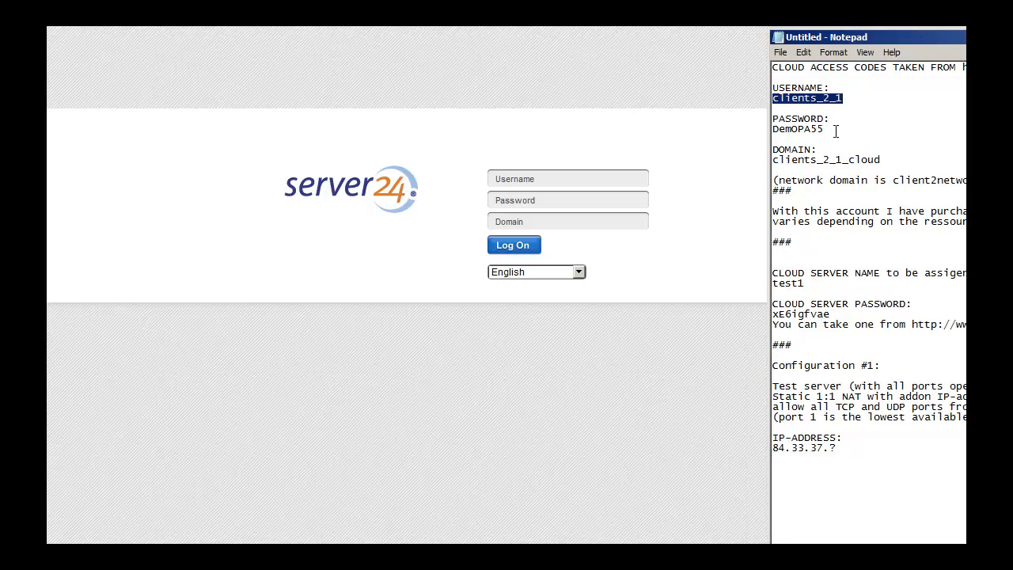
{"action": "left_click", "coordinate": [589, 179]}
{"action": "key", "text": "ctrl+v"}
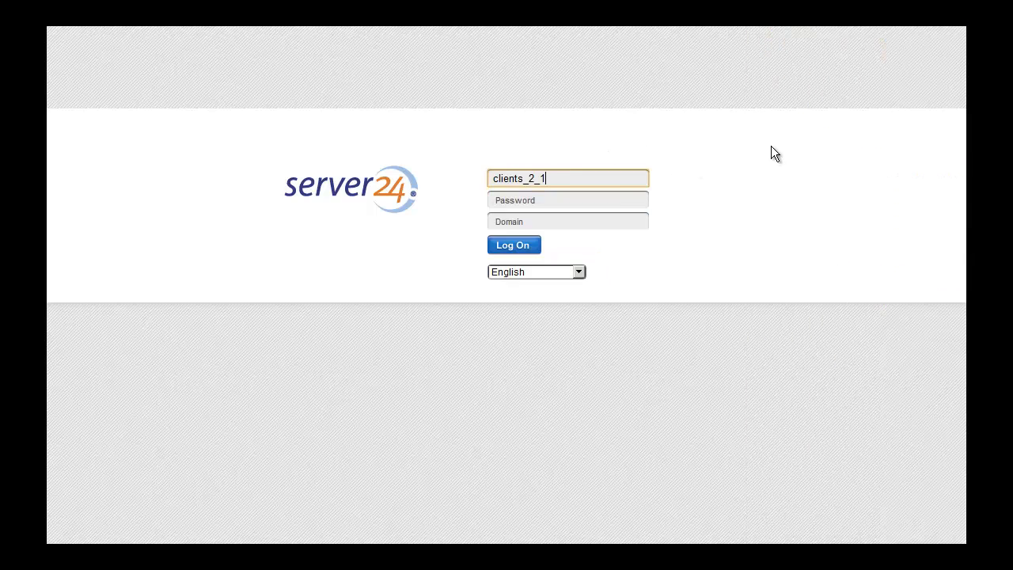
{"action": "key", "text": "Tab"}
{"action": "key", "text": "alt+Tab"}
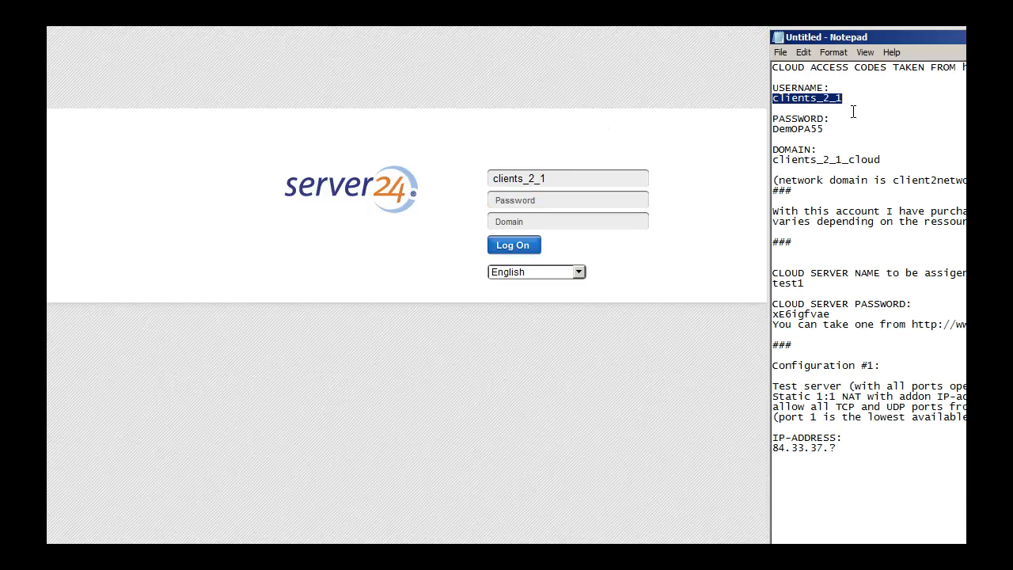
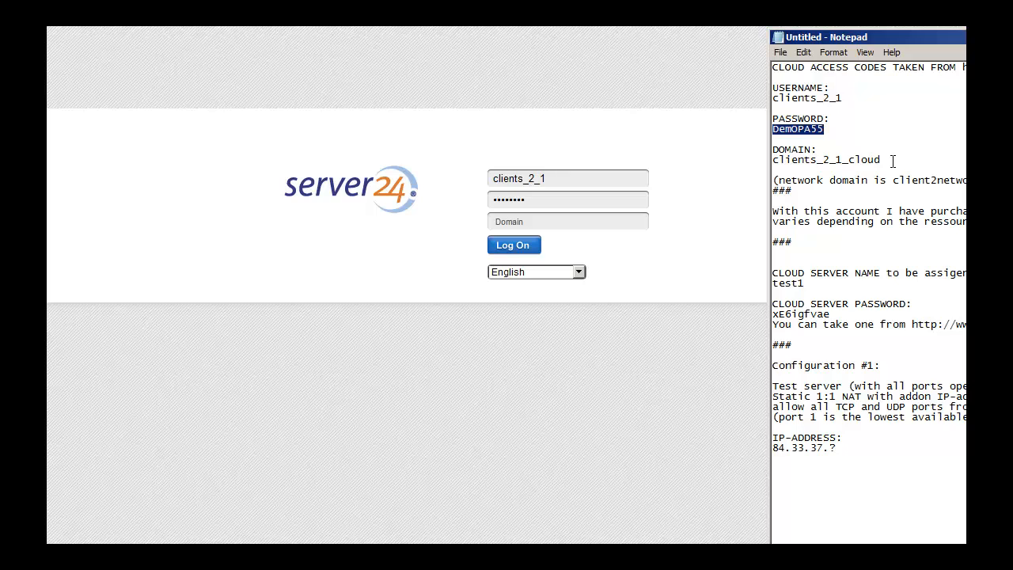
- Copy the login domain from the notes and paste it into the login form's Domain field
{"action": "left_click_drag", "start_coordinate": [881, 159], "coordinate": [741, 161]}
{"action": "key", "text": "ctrl+c"}
{"action": "left_click", "coordinate": [642, 208]}
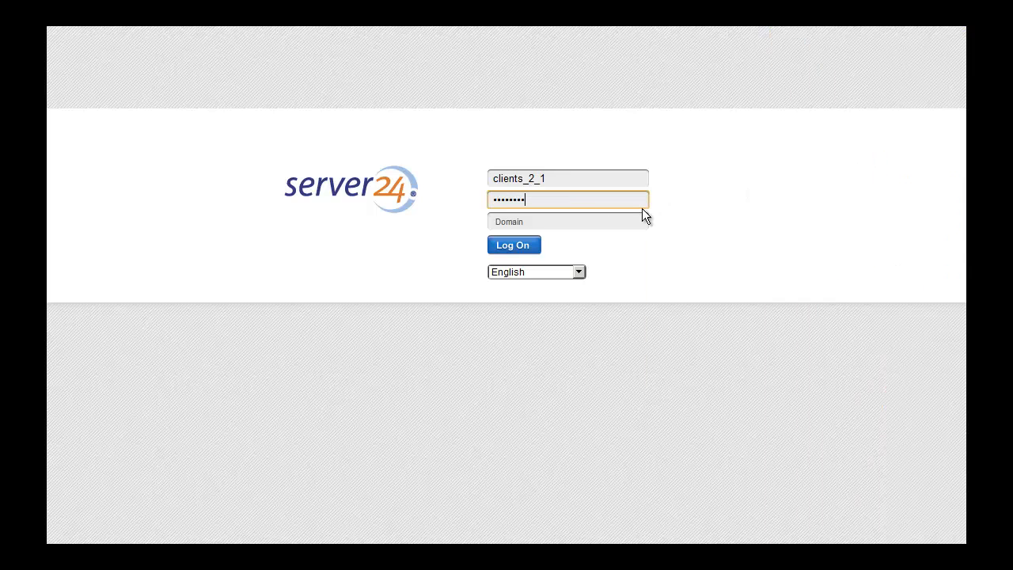
{"action": "left_click", "coordinate": [557, 220]}
{"action": "key", "text": "ctrl+v"}
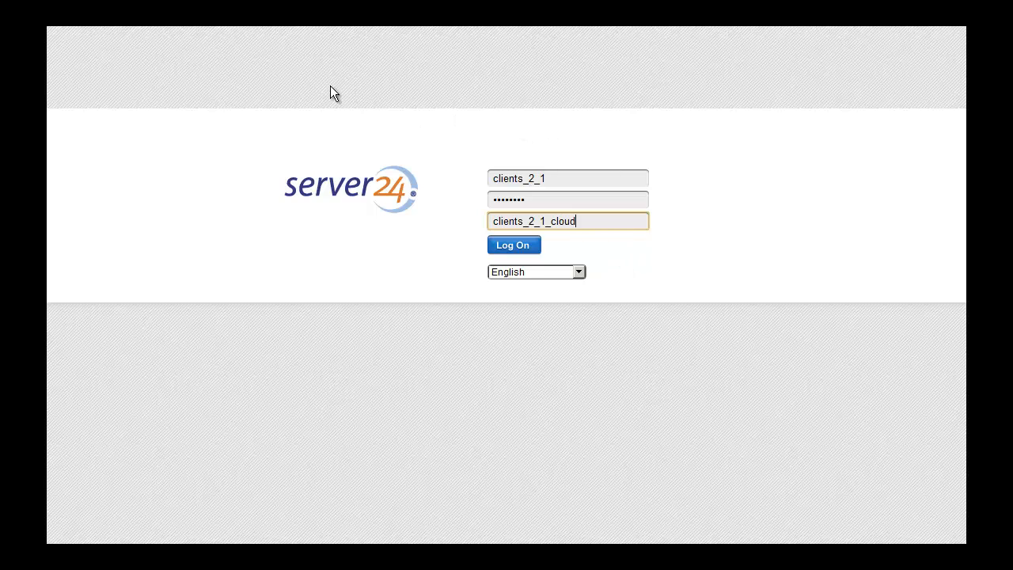
{"action": "left_click", "coordinate": [293, 71]}
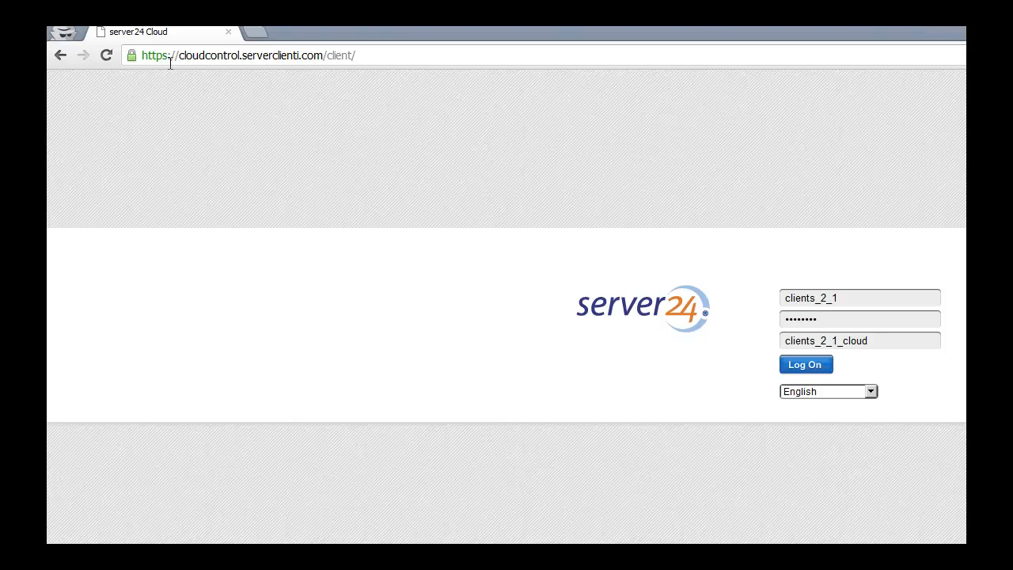
- Point out the control panel's web address, then show the login page fullscreen with F11
{"action": "left_click", "coordinate": [181, 55]}
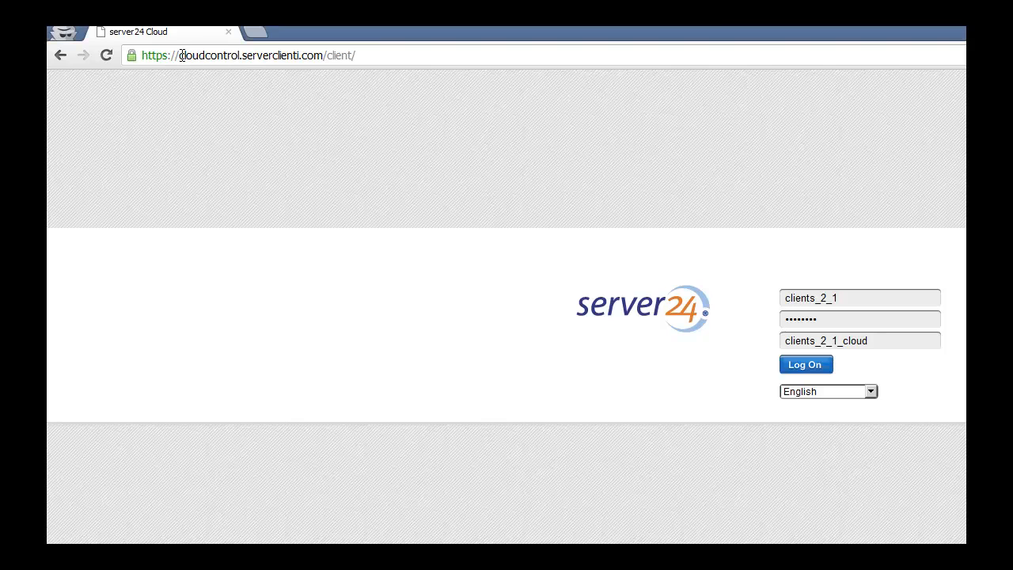
{"action": "left_click_drag", "start_coordinate": [181, 55], "coordinate": [395, 55]}
{"action": "left_click", "coordinate": [396, 56]}
{"action": "key", "text": "F11"}
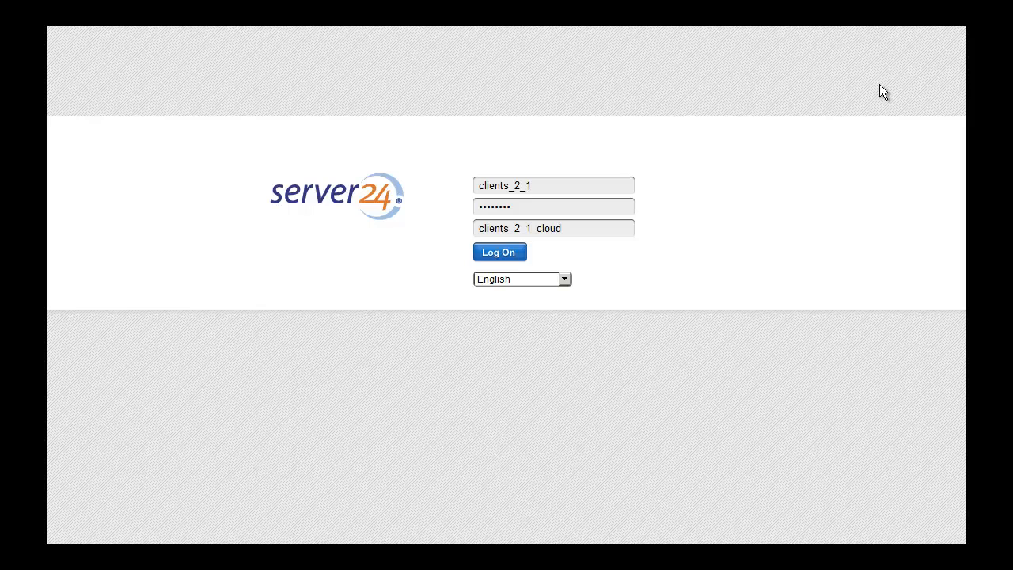
- Log on to the control panel and go to the empty Instances list
{"action": "left_click", "coordinate": [499, 255]}
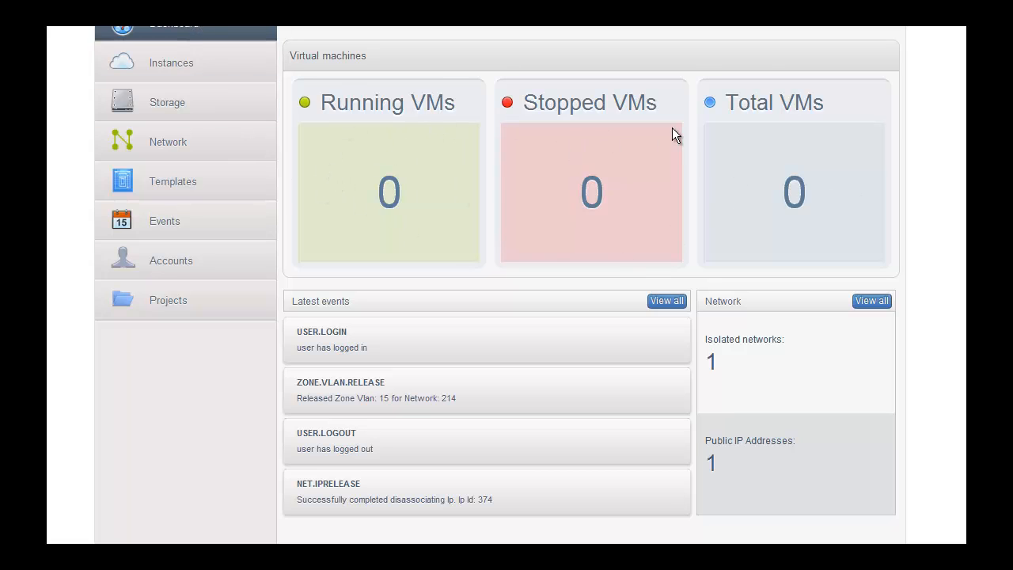
{"action": "left_click_drag", "start_coordinate": [825, 104], "coordinate": [739, 97]}
{"action": "left_click", "coordinate": [779, 123]}
{"action": "left_click", "coordinate": [160, 68]}
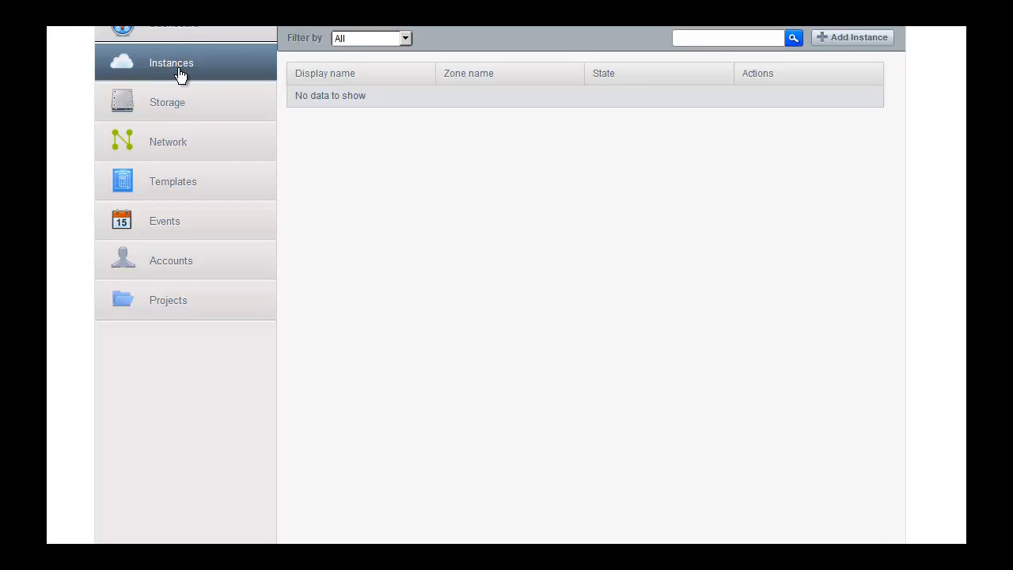
- Begin adding an instance in the AdvancedCloud zone, keeping Template rather than ISO
{"action": "left_click", "coordinate": [864, 42]}
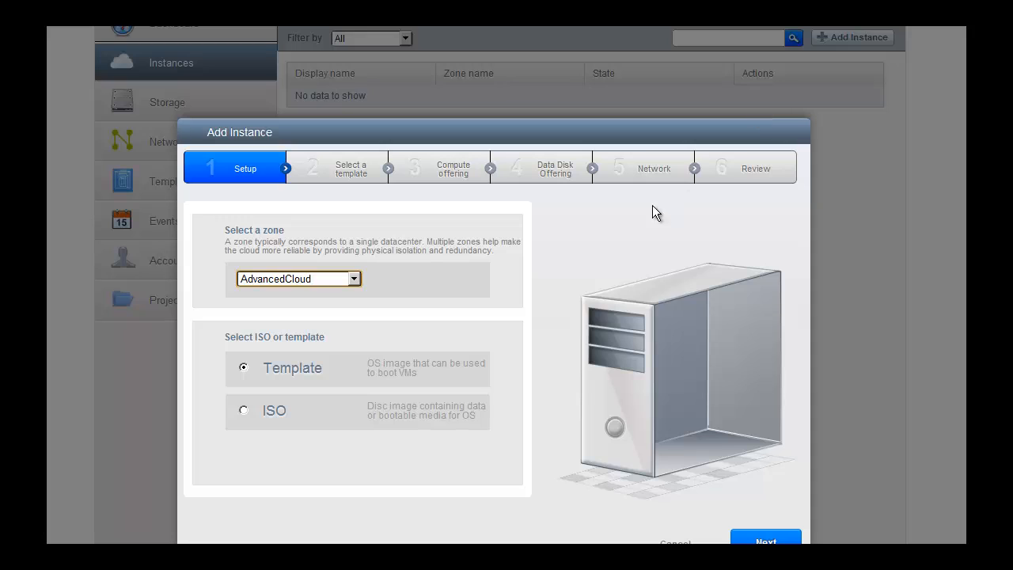
{"action": "left_click", "coordinate": [328, 278]}
{"action": "left_click", "coordinate": [291, 290]}
{"action": "left_click_drag", "start_coordinate": [228, 336], "coordinate": [326, 336]}
{"action": "left_click", "coordinate": [403, 383]}
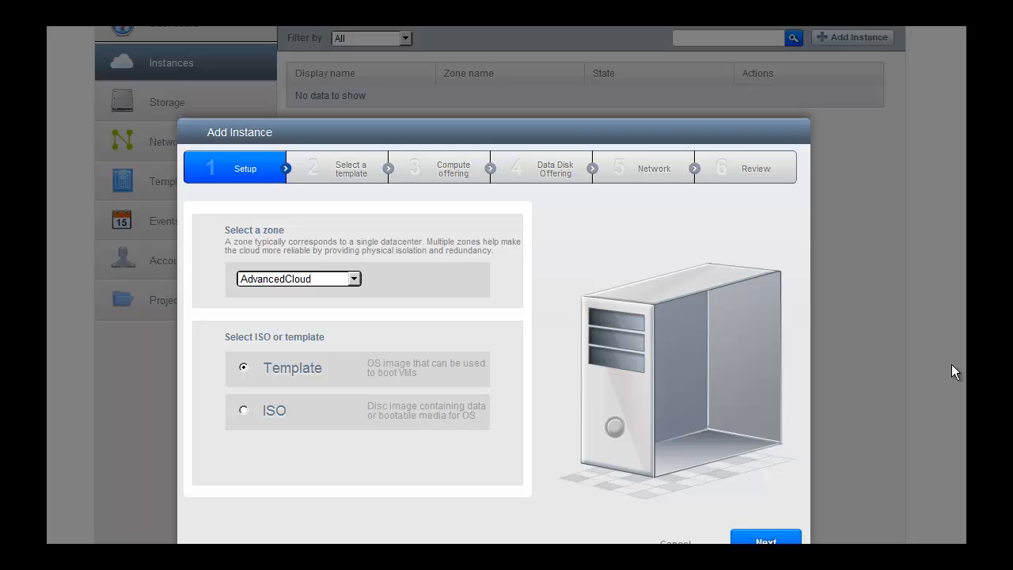
{"action": "scroll", "coordinate": [961, 541], "scroll_direction": "down", "scroll_amount": 1}
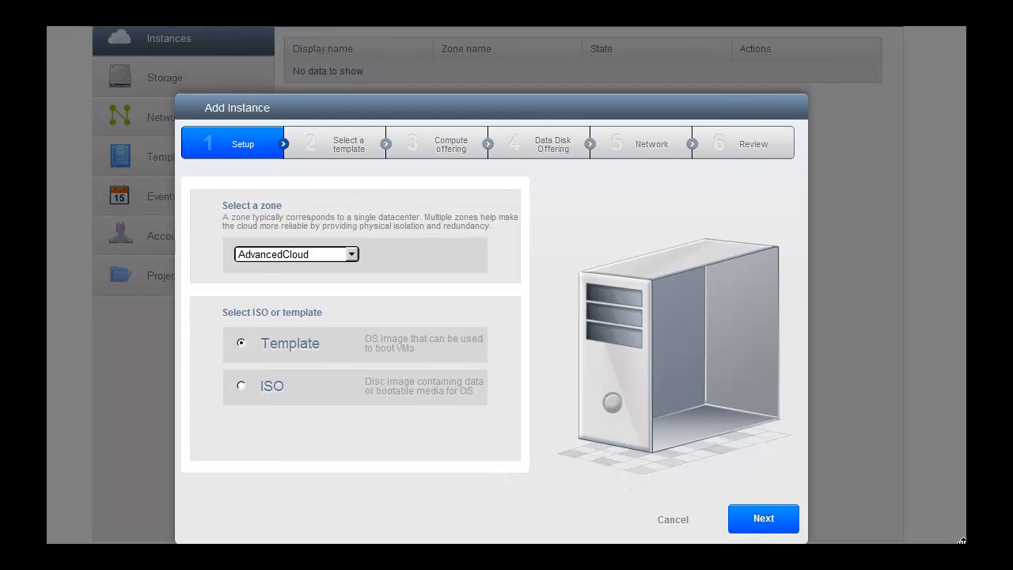
- Choose the community template CentOS 6.3 x86_64 (latest;Xen) and continue to compute offerings
{"action": "left_click", "coordinate": [768, 518]}
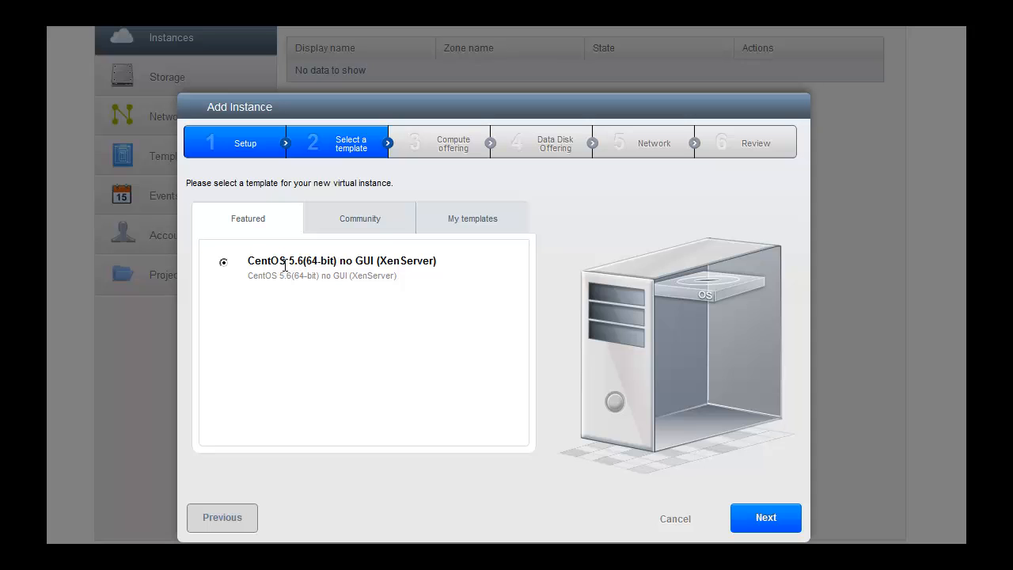
{"action": "left_click", "coordinate": [363, 221]}
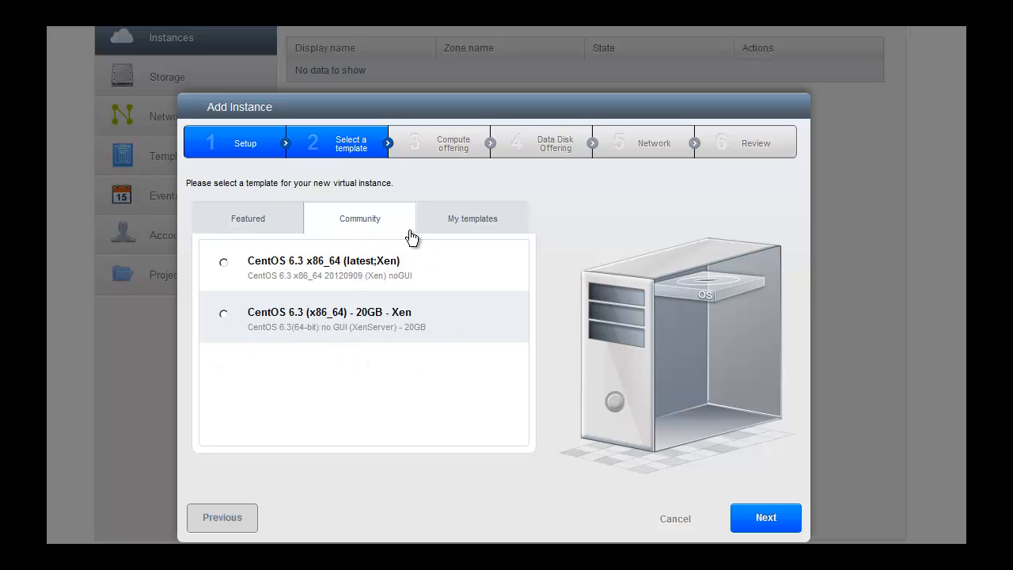
{"action": "left_click", "coordinate": [224, 268]}
{"action": "double_click", "coordinate": [355, 261]}
{"action": "left_click", "coordinate": [497, 287]}
{"action": "left_click", "coordinate": [769, 522]}
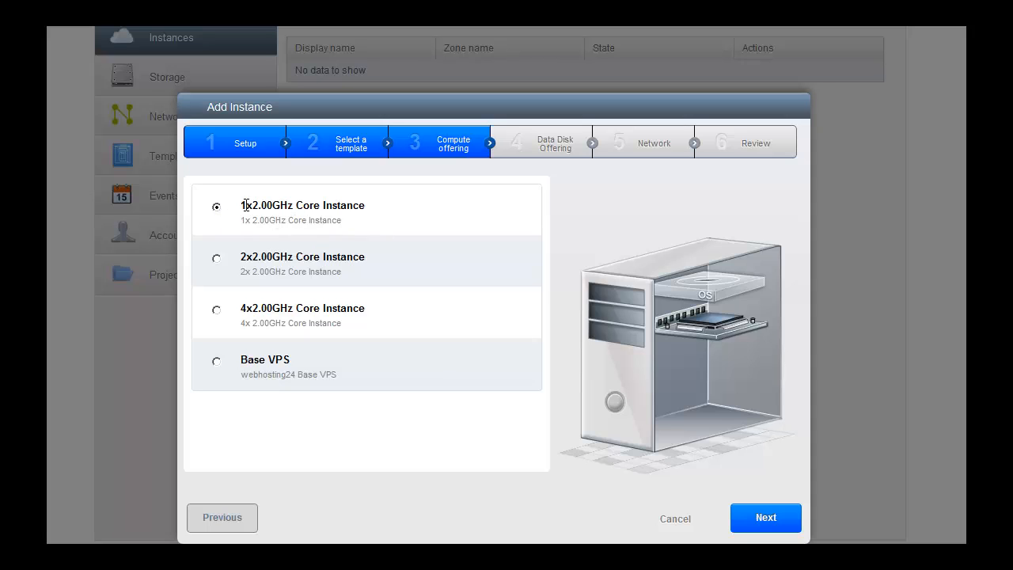
- Accept the 1x2.00GHz Core Instance offering and the Small 5 GB data disk
{"action": "left_click_drag", "start_coordinate": [240, 206], "coordinate": [373, 204]}
{"action": "left_click", "coordinate": [382, 208]}
{"action": "left_click", "coordinate": [771, 520]}
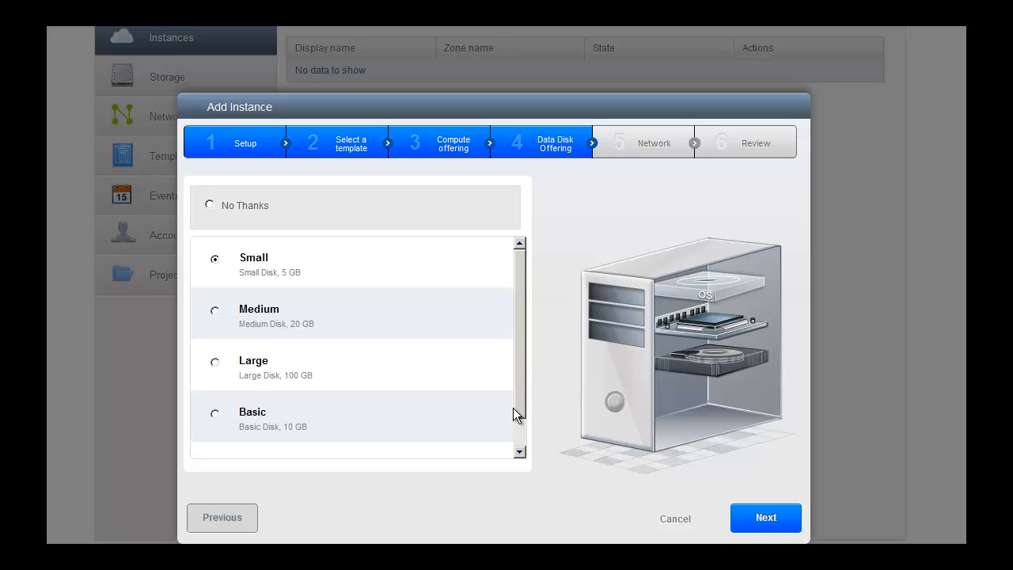
{"action": "left_click", "coordinate": [762, 519]}
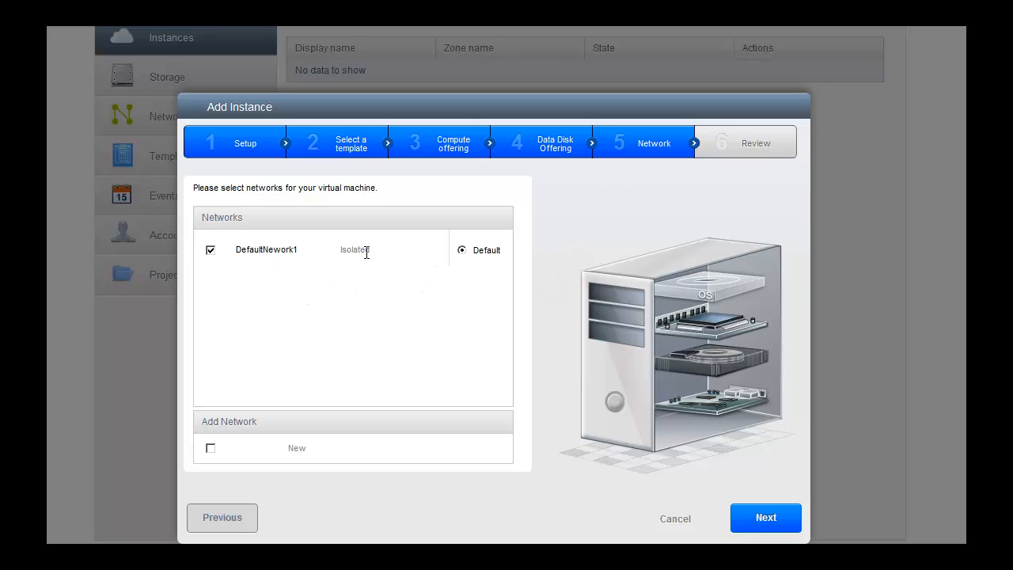
{"action": "left_click_drag", "start_coordinate": [366, 252], "coordinate": [338, 250]}
- Name the VM test1, add it to group testgroup, and launch it
{"action": "left_click", "coordinate": [765, 519]}
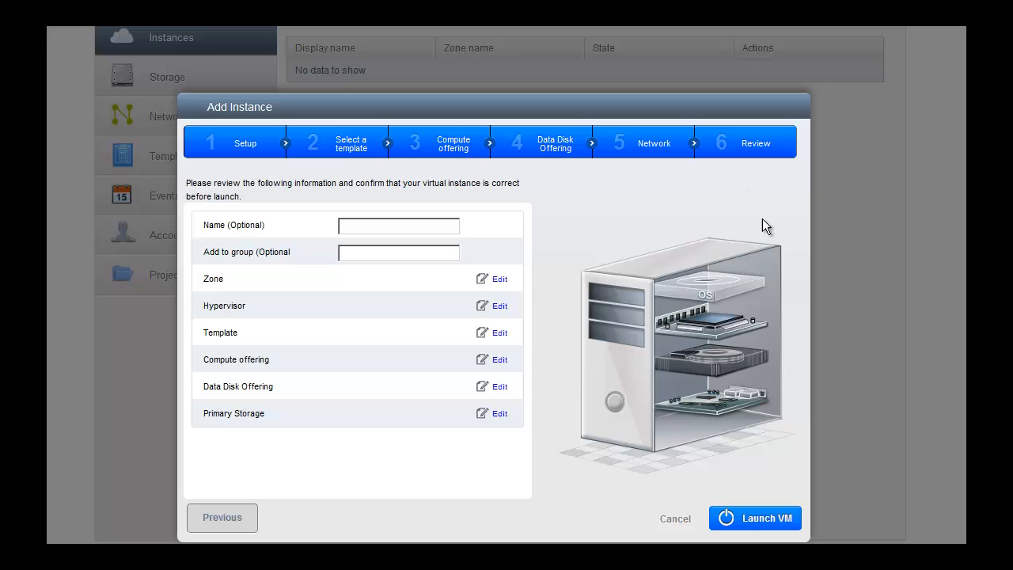
{"action": "left_click", "coordinate": [388, 227]}
{"action": "type", "text": "test1"}
{"action": "key", "text": "Tab"}
{"action": "type", "text": "testgroup"}
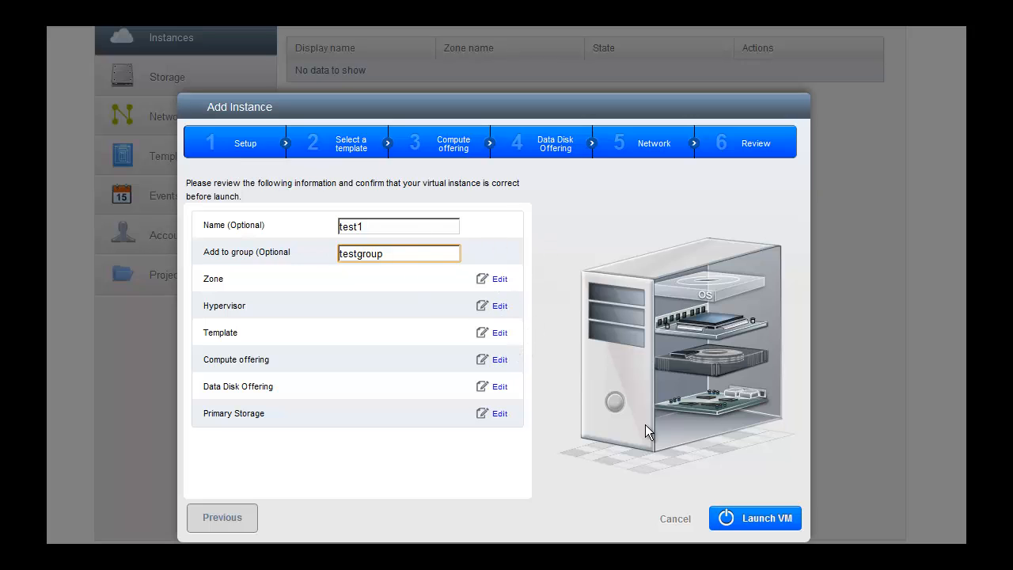
{"action": "left_click", "coordinate": [761, 522]}
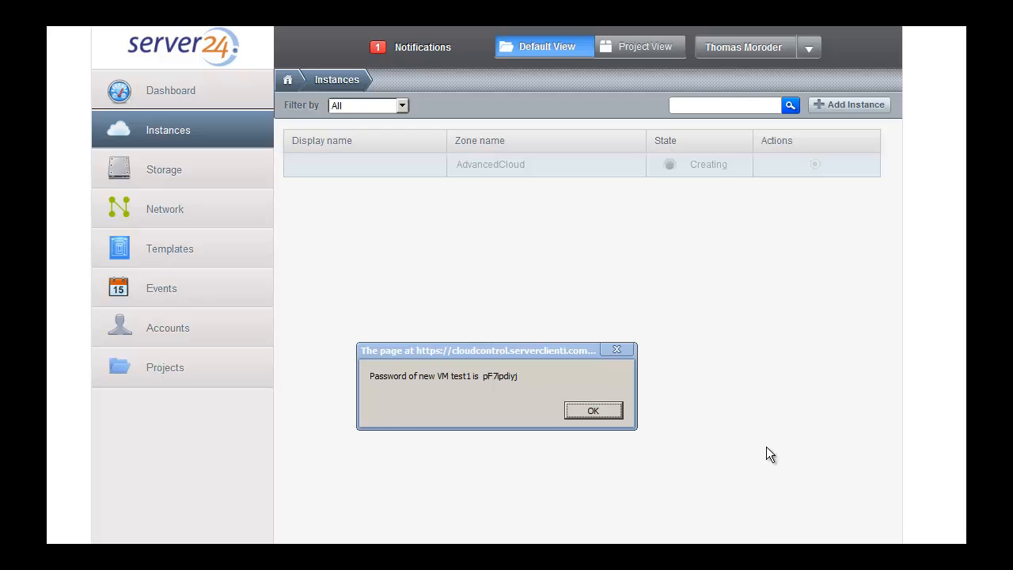
- Drag the new VM's password notice aside and switch to the Notepad notes
{"action": "left_click_drag", "start_coordinate": [550, 349], "coordinate": [629, 280]}
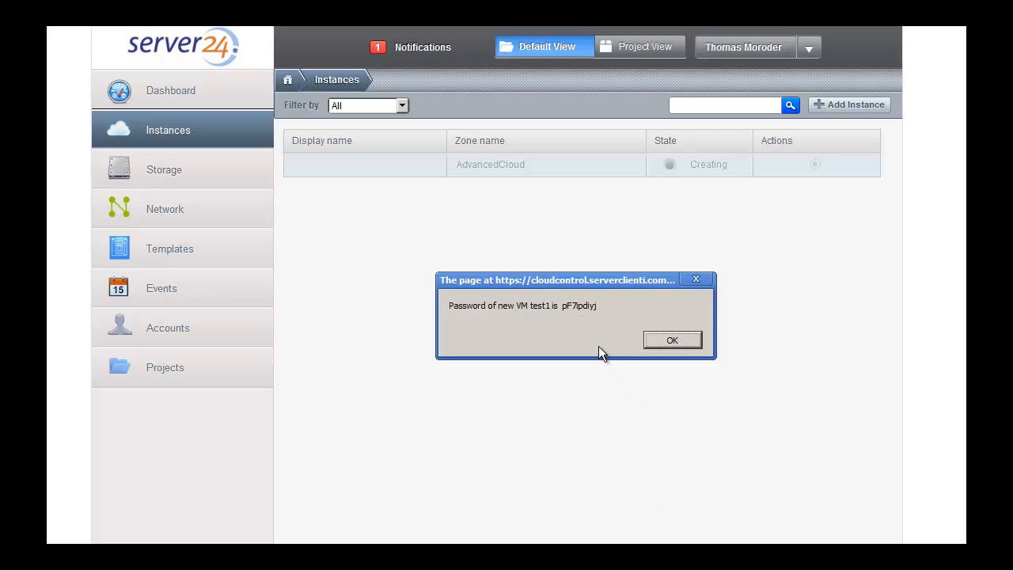
{"action": "key", "text": "alt+Tab"}
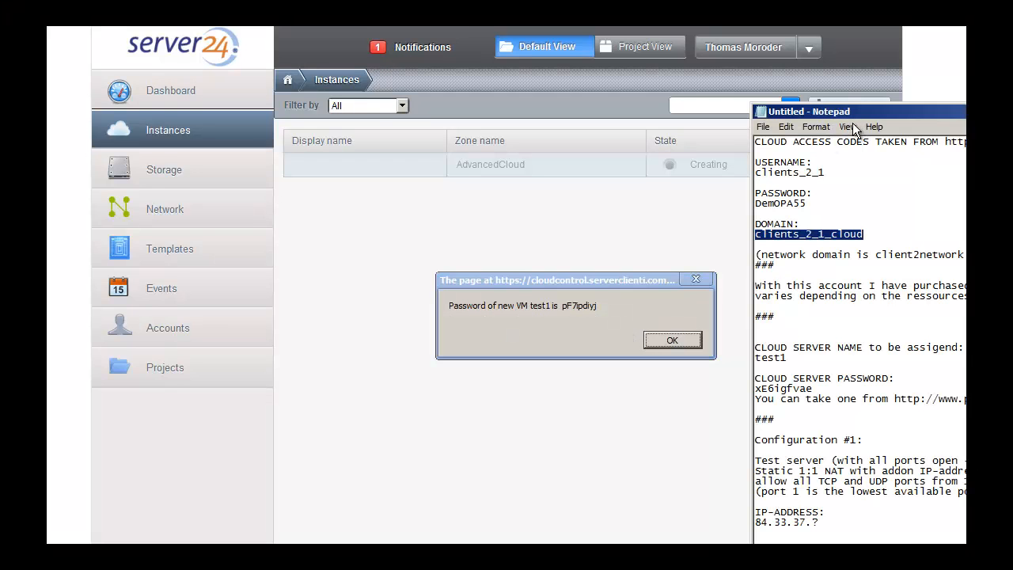
- Overwrite the old cloud server password in the notes with test1's generated password
{"action": "left_click", "coordinate": [791, 356]}
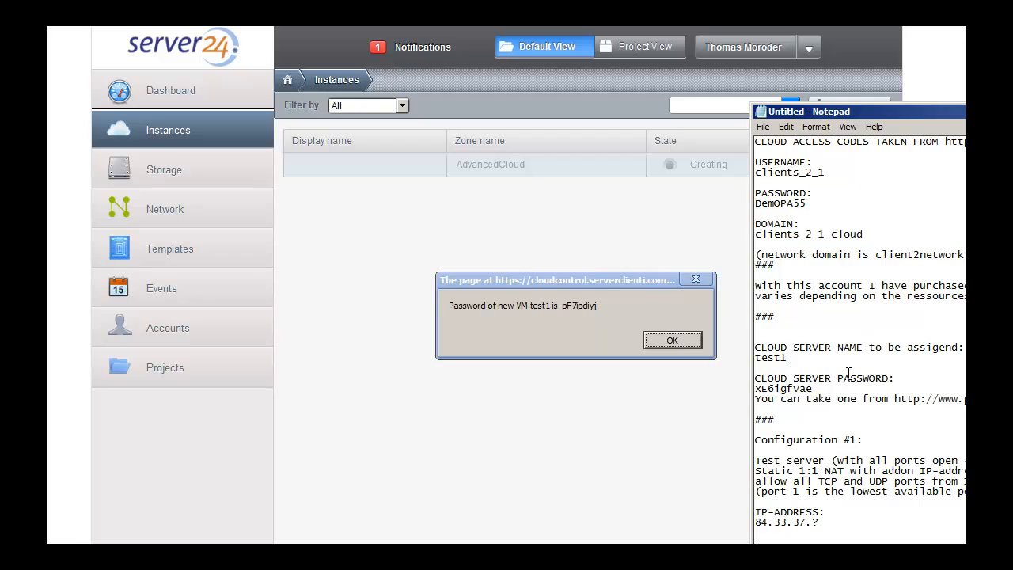
{"action": "left_click", "coordinate": [813, 393]}
{"action": "key", "text": "shift+Home"}
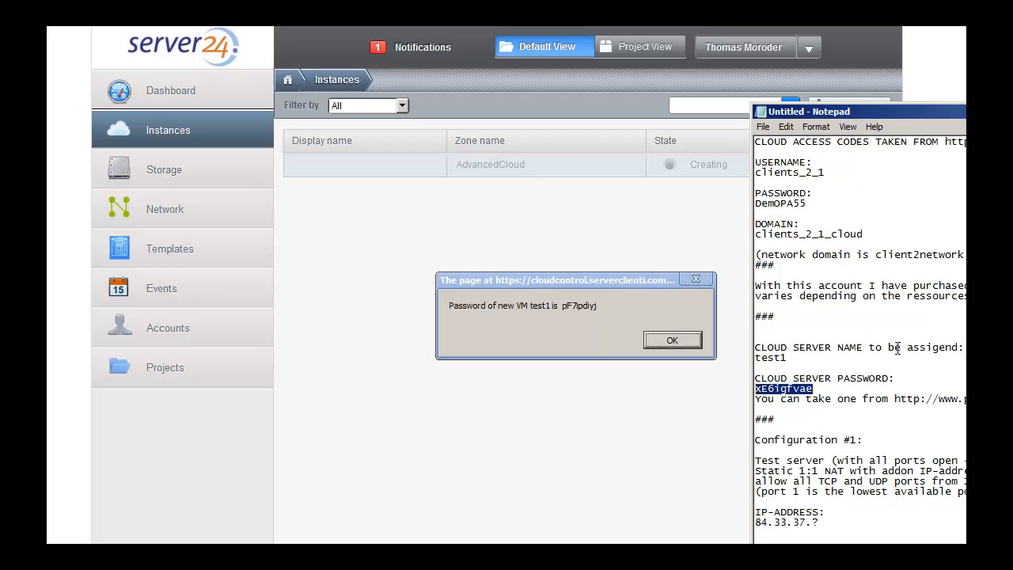
{"action": "key", "text": "Return"}
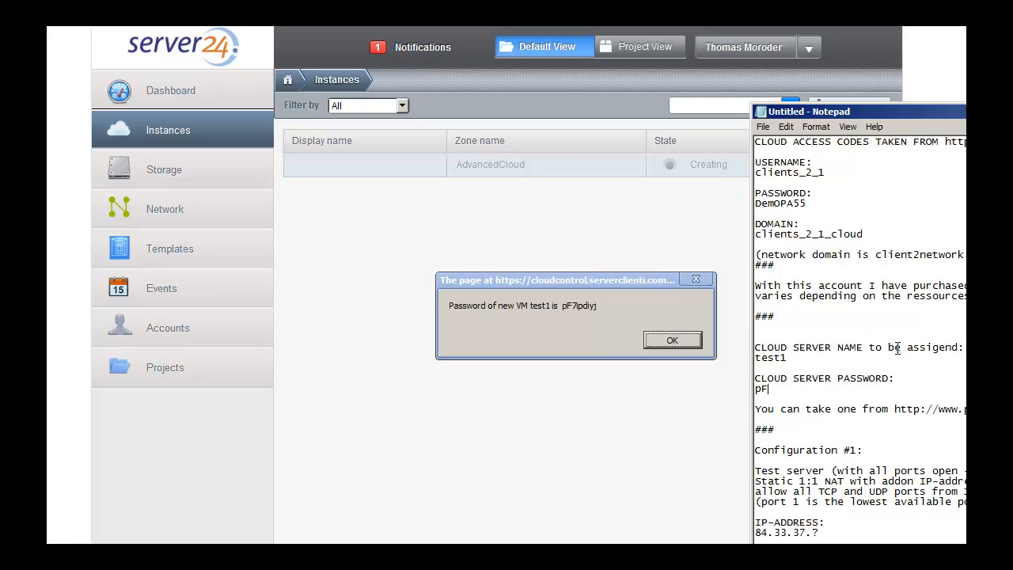
{"action": "key", "text": "alt+Tab"}
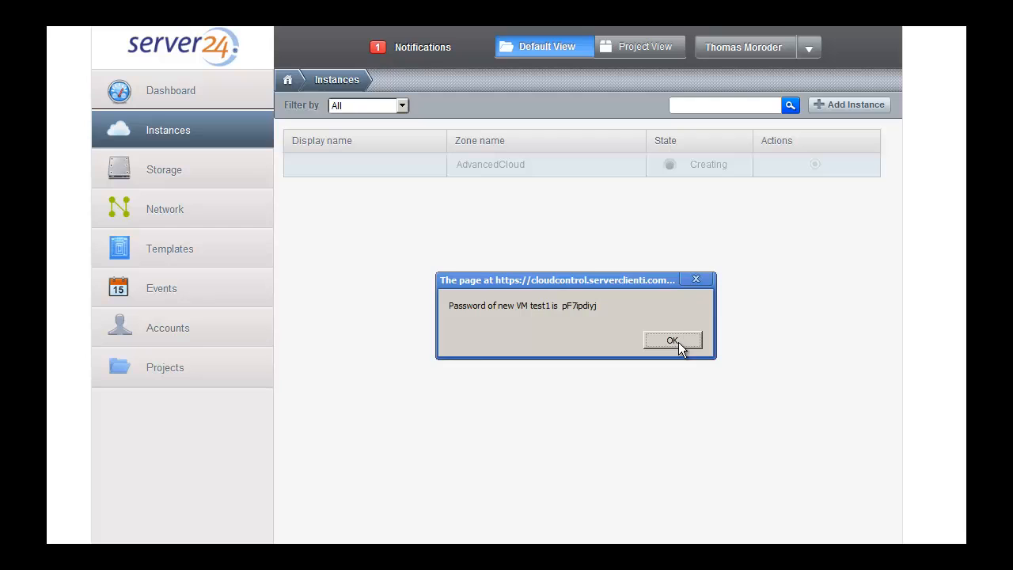
- Dismiss the password notice once test1 is Running and open the Network section
{"action": "left_click", "coordinate": [671, 340]}
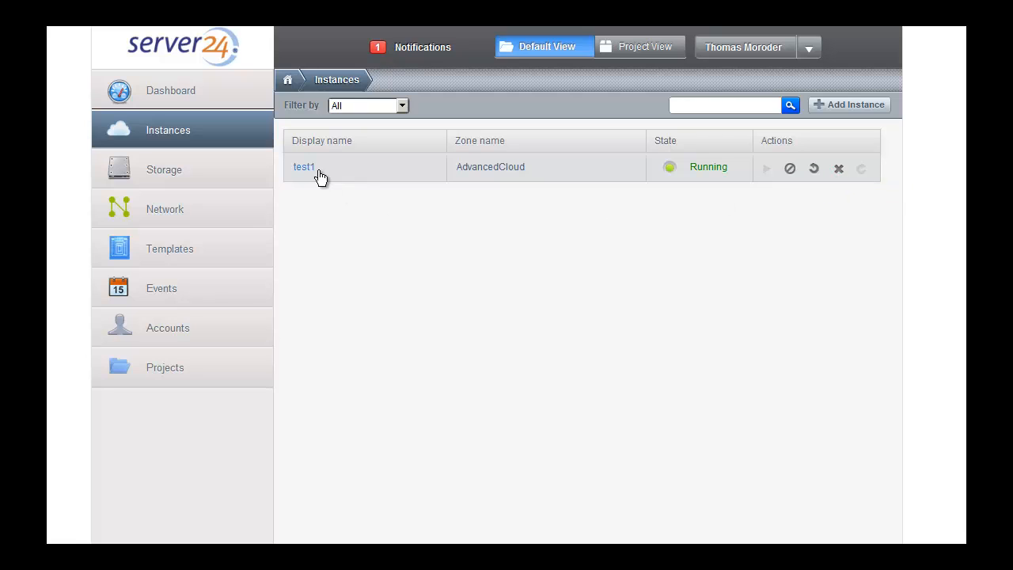
{"action": "left_click", "coordinate": [180, 219]}
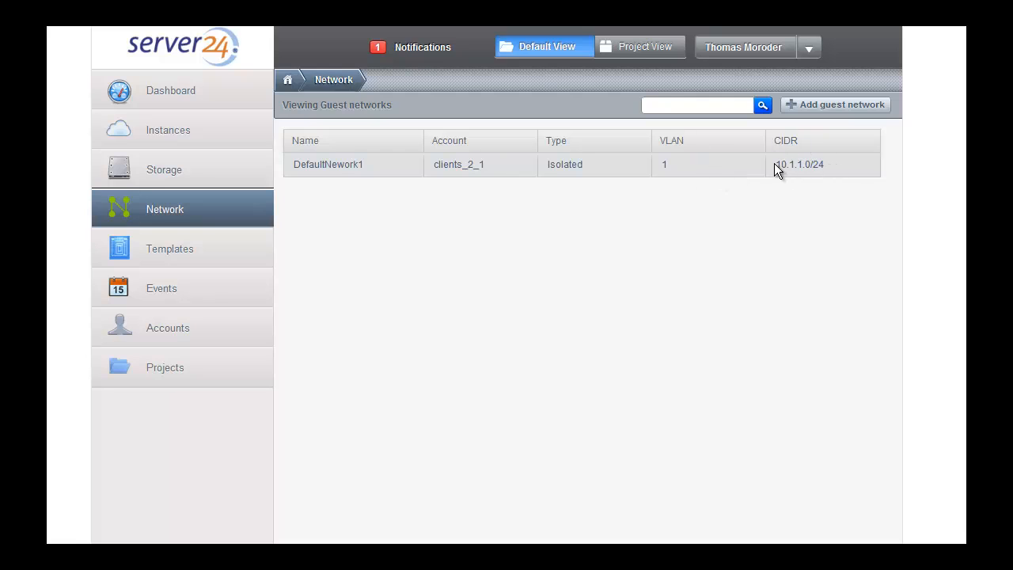
{"action": "left_click_drag", "start_coordinate": [775, 164], "coordinate": [825, 165]}
{"action": "left_click", "coordinate": [816, 167]}
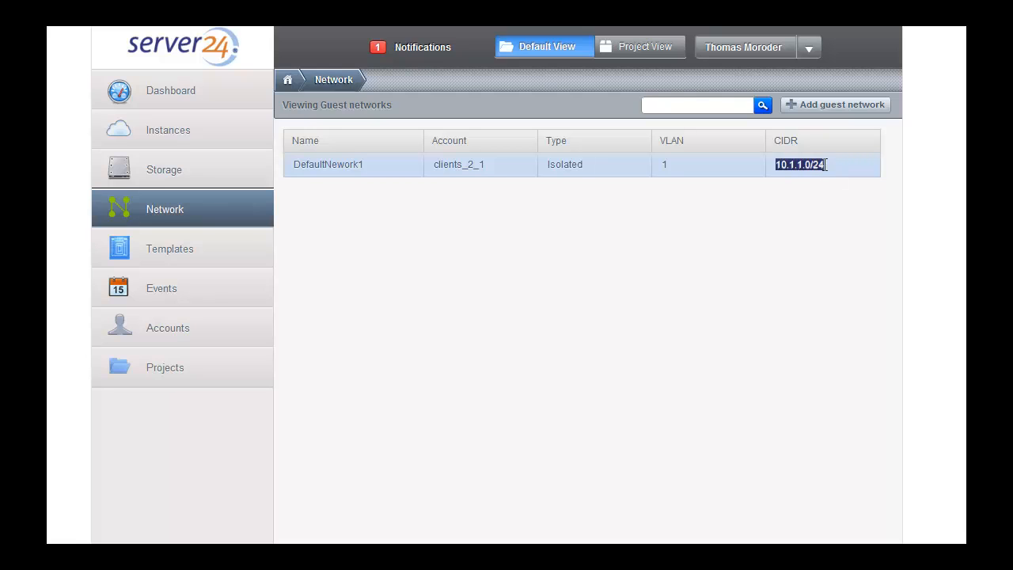
{"action": "left_click", "coordinate": [769, 190]}
- Open the DefaultNework1 network's details and switch them into edit mode
{"action": "left_click", "coordinate": [345, 171]}
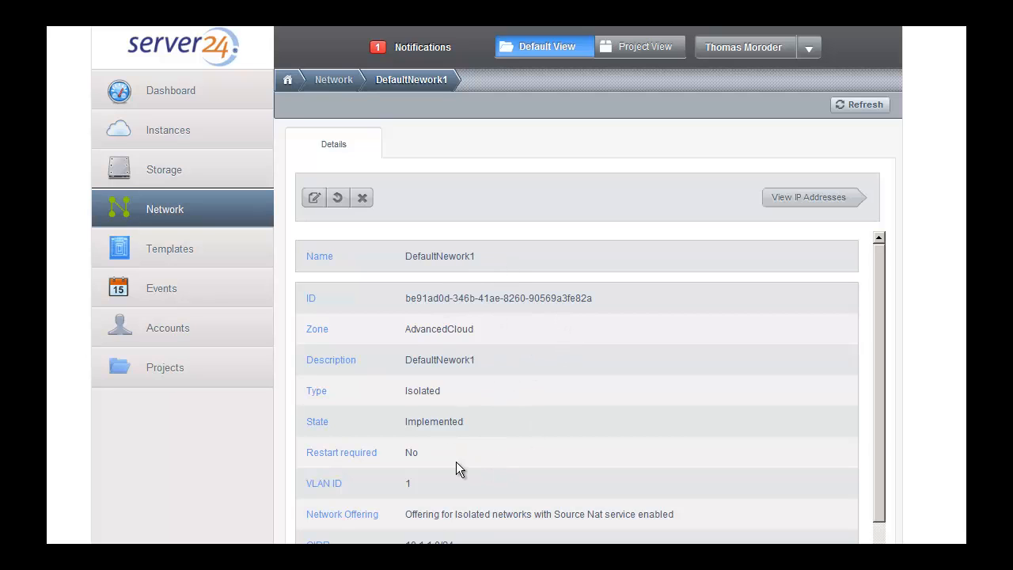
{"action": "scroll", "coordinate": [511, 384], "scroll_direction": "down", "scroll_amount": 2}
{"action": "scroll", "coordinate": [474, 360], "scroll_direction": "up", "scroll_amount": 2}
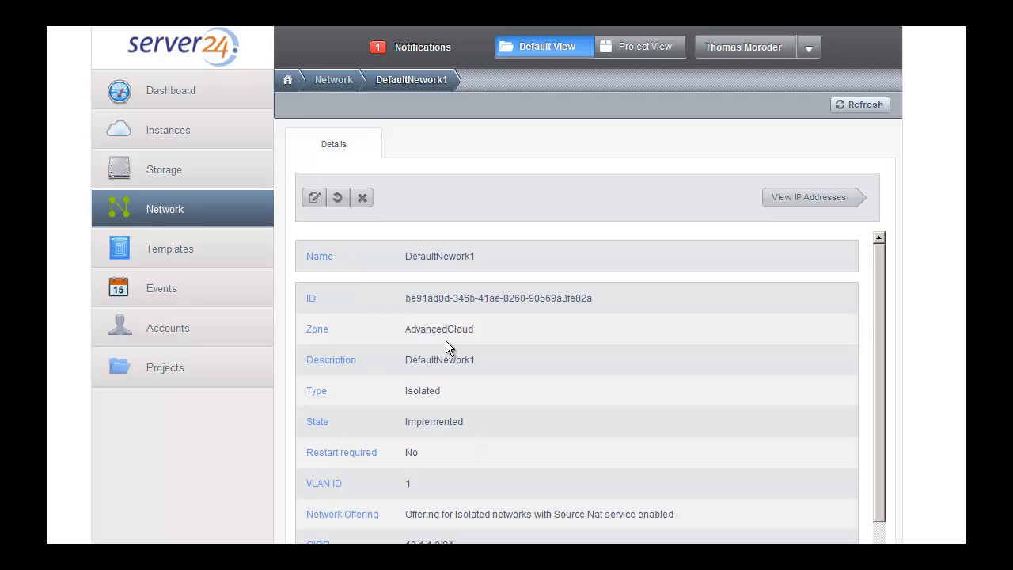
{"action": "left_click", "coordinate": [312, 199]}
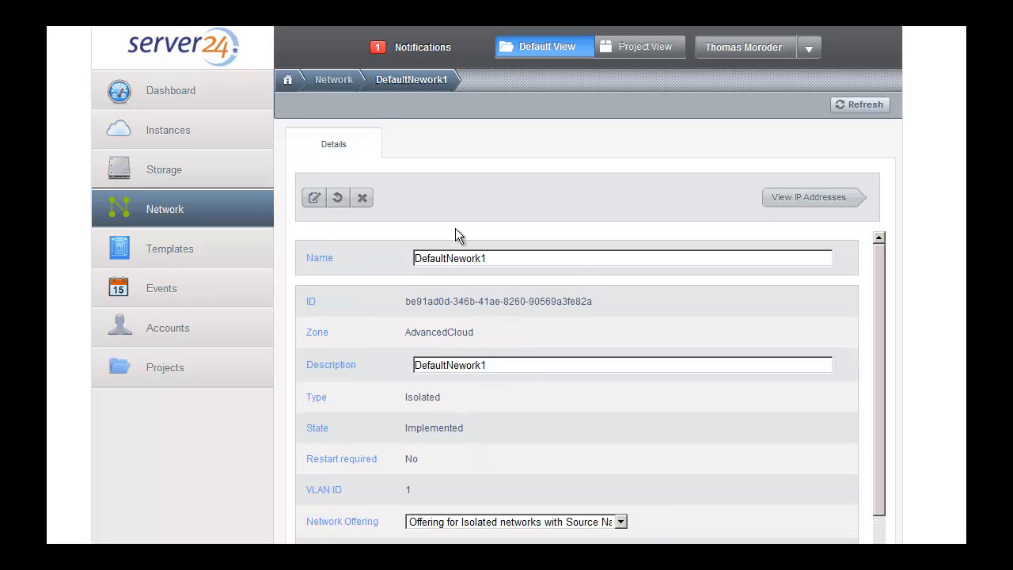
- From DefaultNework1's IP addresses, acquire the new public IP 84.33.37.169
{"action": "left_click", "coordinate": [809, 204]}
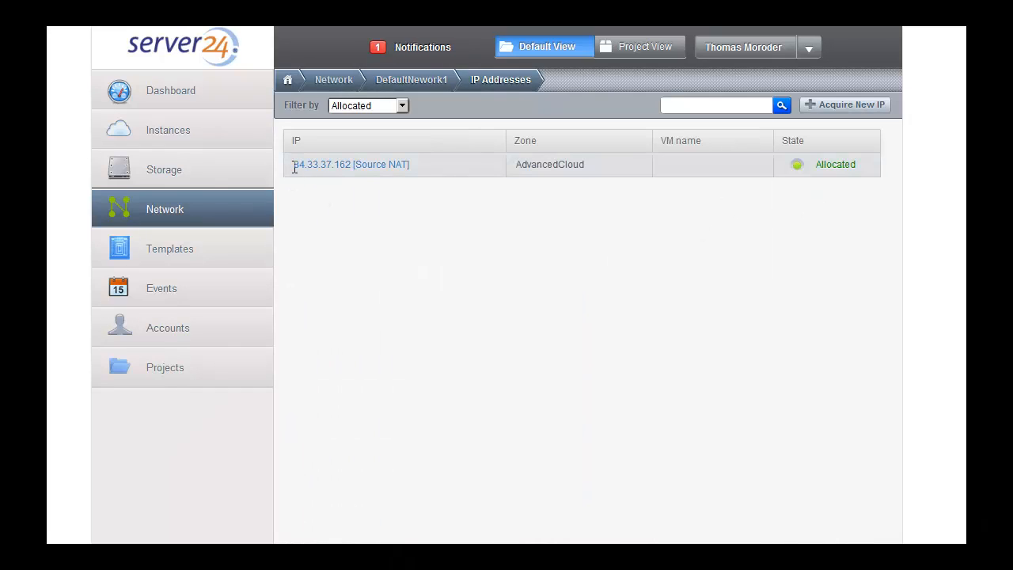
{"action": "left_click_drag", "start_coordinate": [293, 164], "coordinate": [351, 165]}
{"action": "left_click", "coordinate": [365, 207]}
{"action": "left_click", "coordinate": [853, 113]}
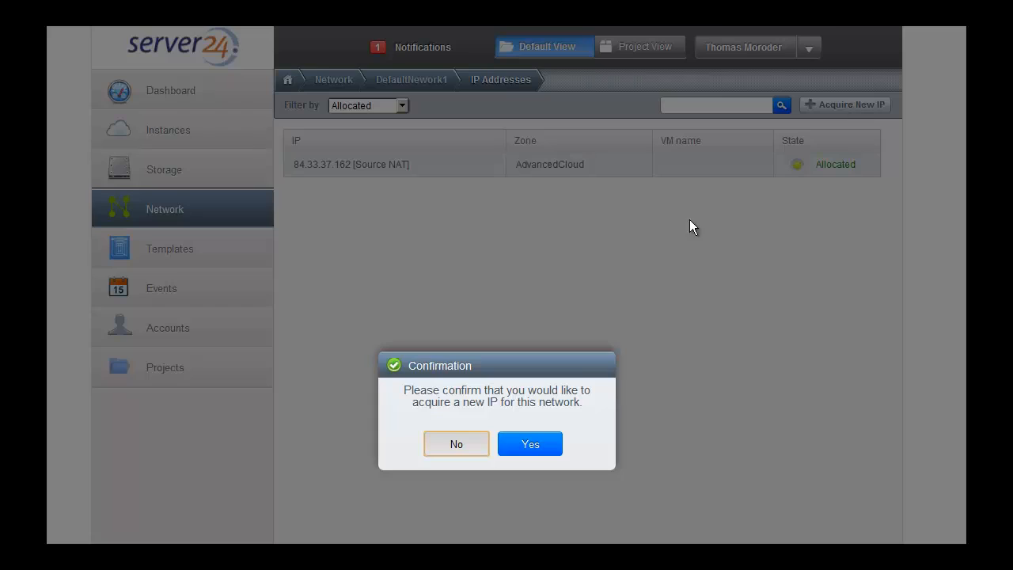
{"action": "left_click", "coordinate": [541, 453]}
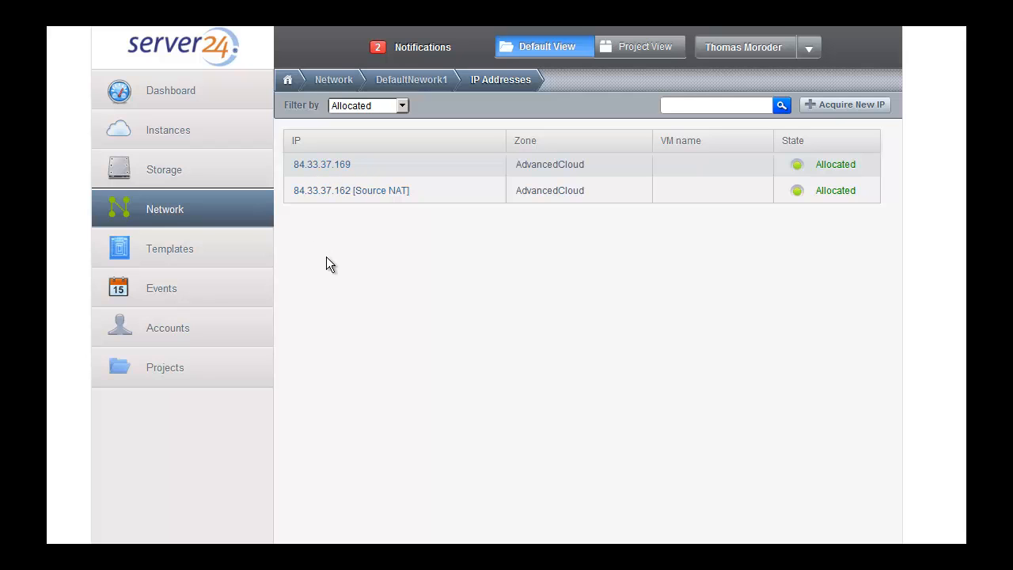
- Enable static NAT on 84.33.37.169 with VM test1 as the target
{"action": "left_click", "coordinate": [342, 169]}
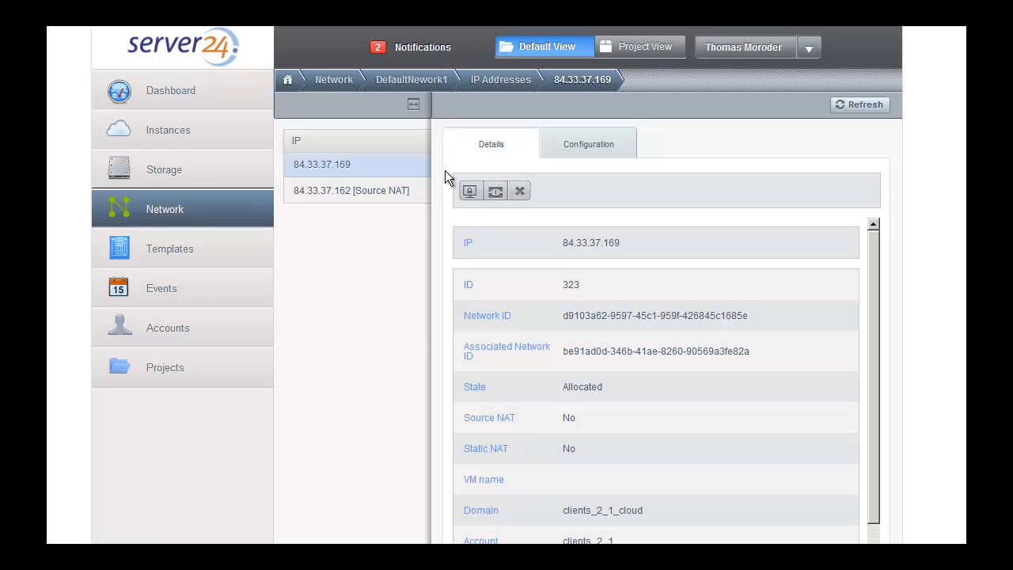
{"action": "left_click", "coordinate": [496, 194]}
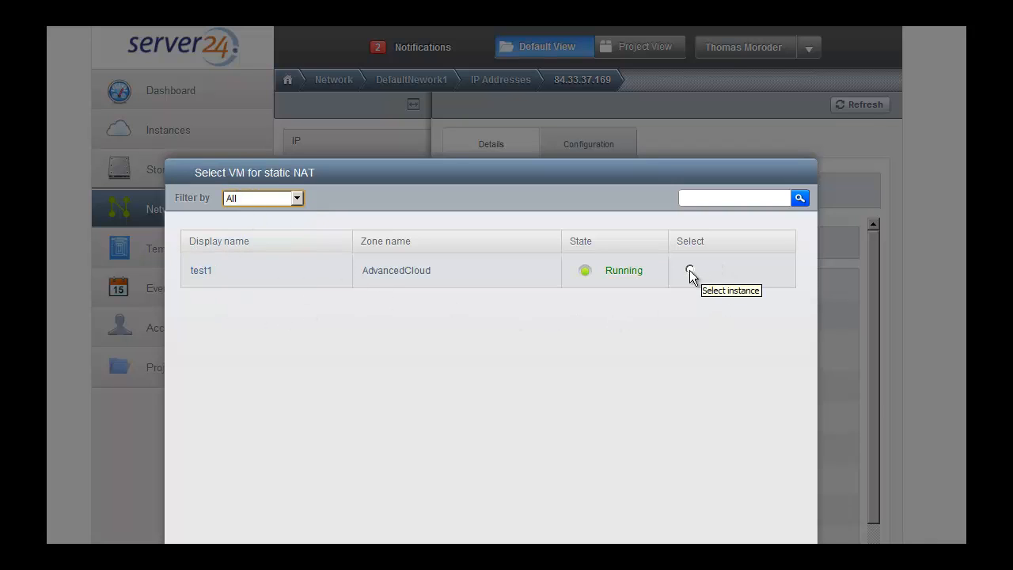
{"action": "left_click_drag", "start_coordinate": [638, 172], "coordinate": [621, 114]}
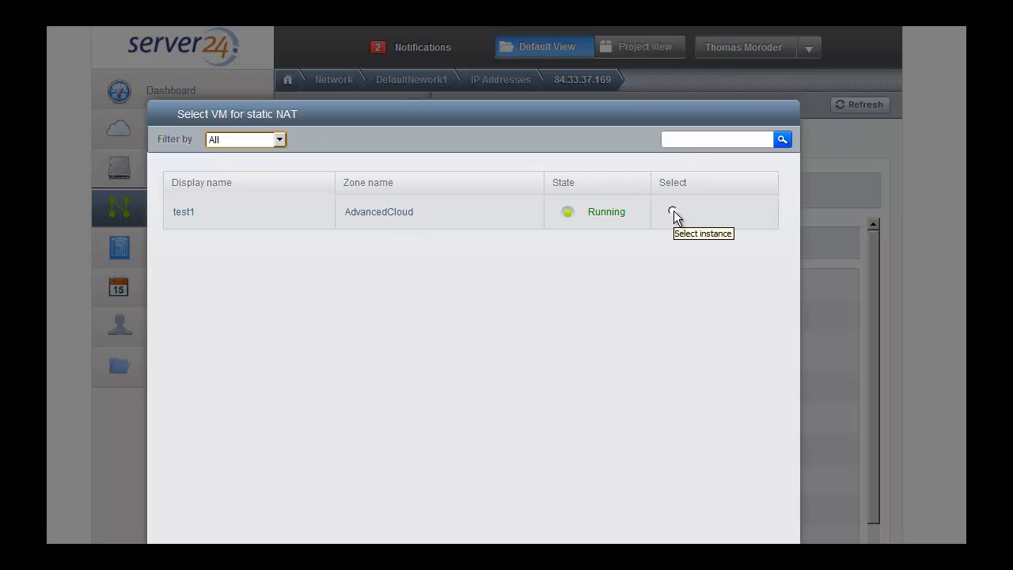
{"action": "left_click", "coordinate": [672, 210]}
{"action": "left_click_drag", "start_coordinate": [677, 116], "coordinate": [668, 69]}
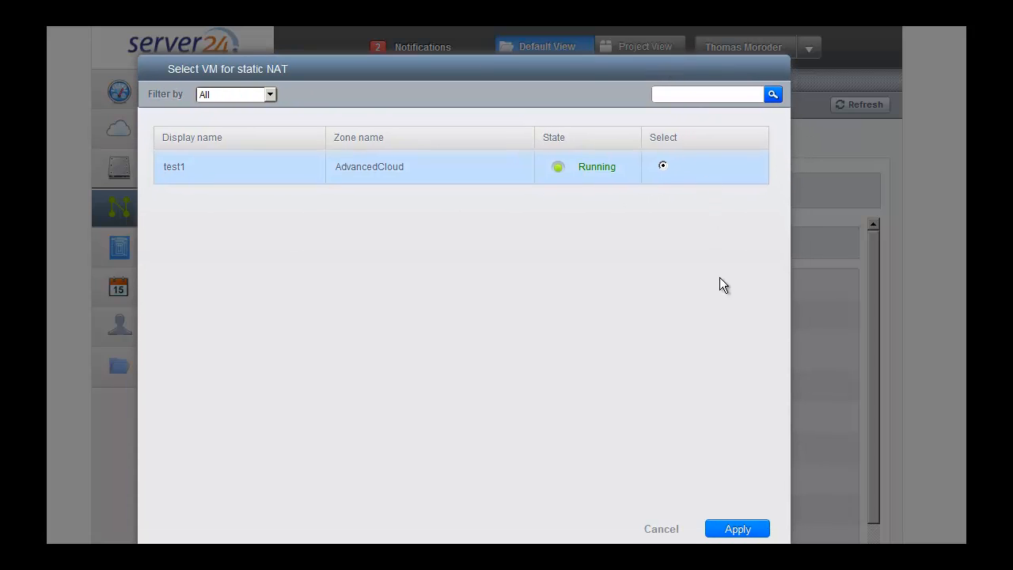
{"action": "left_click", "coordinate": [740, 529]}
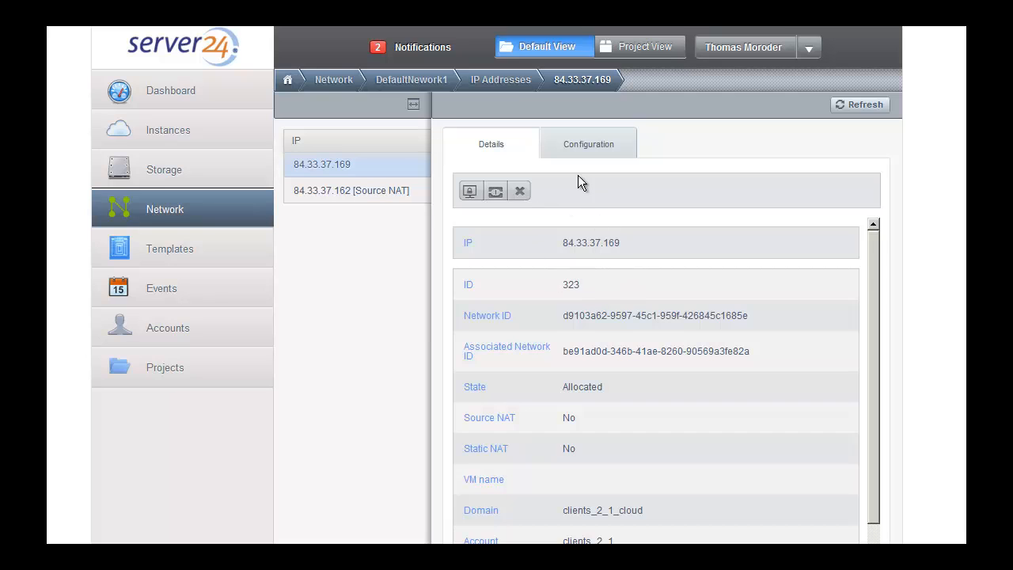
- Confirm the IP list refresh and reopen 84.33.37.169 to see static NAT to test1
{"action": "left_click", "coordinate": [630, 158]}
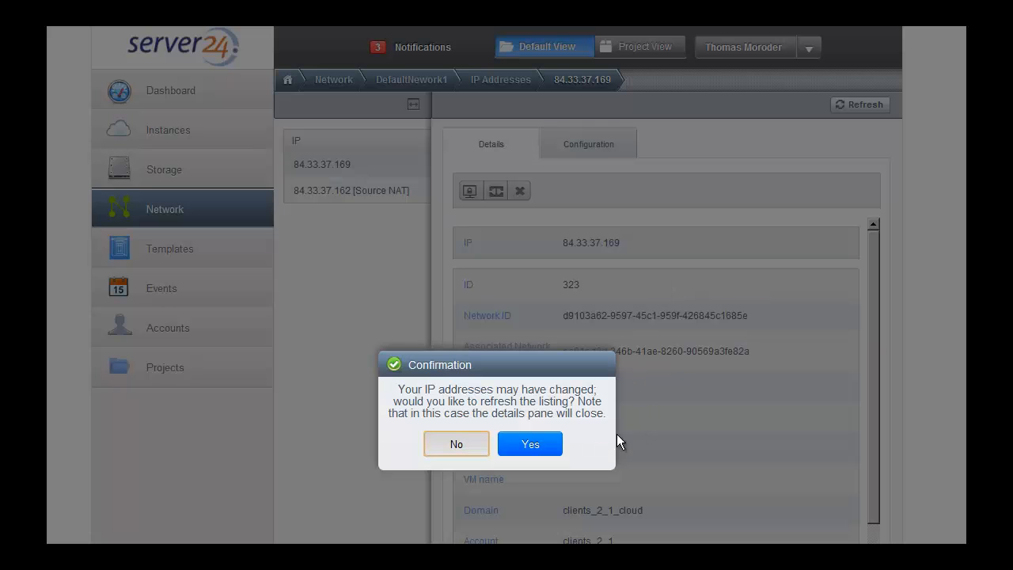
{"action": "left_click", "coordinate": [541, 449]}
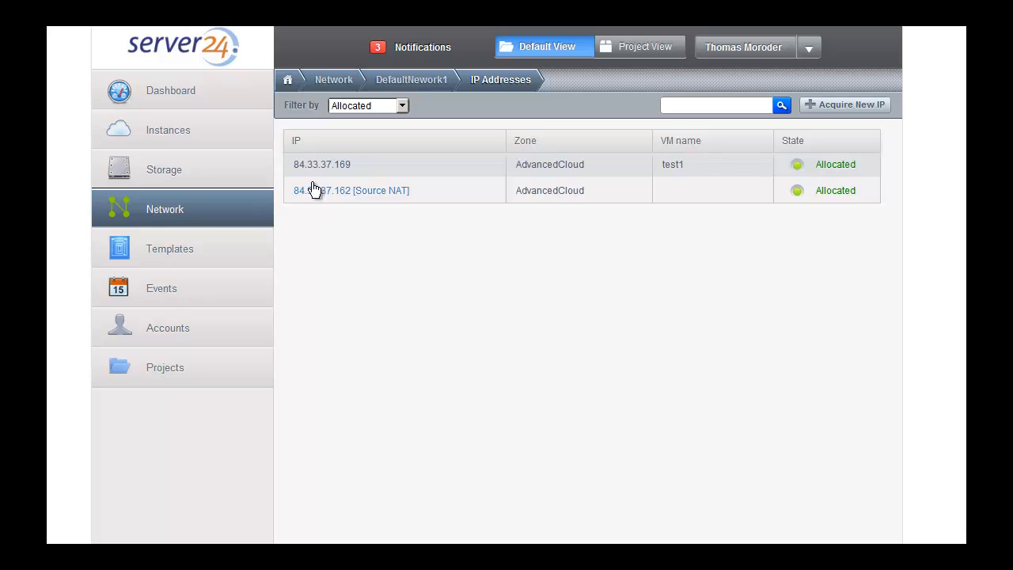
{"action": "left_click", "coordinate": [338, 167]}
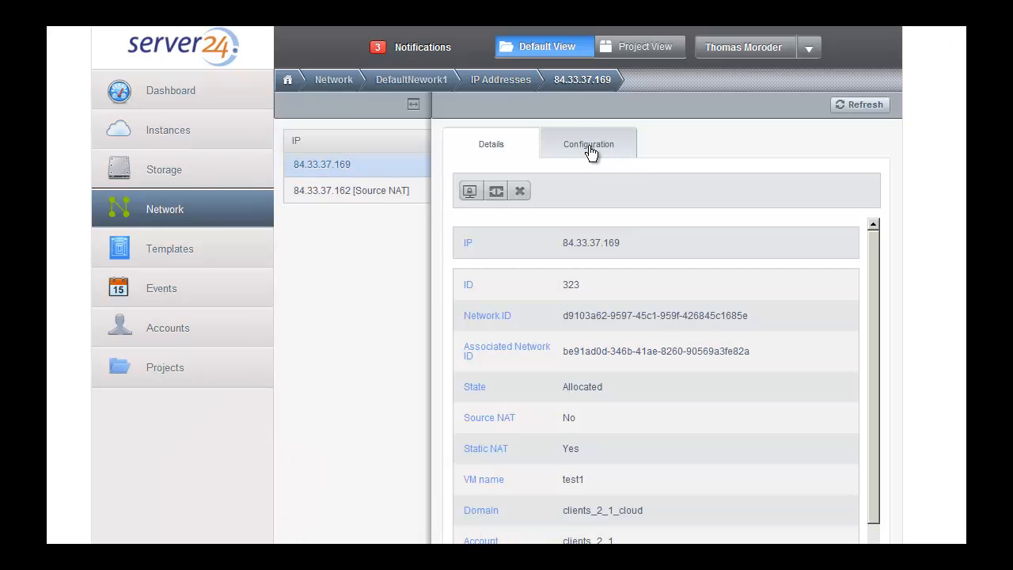
- Show the Configuration diagram for 84.33.37.169 and view all its firewall rules
{"action": "left_click", "coordinate": [589, 149]}
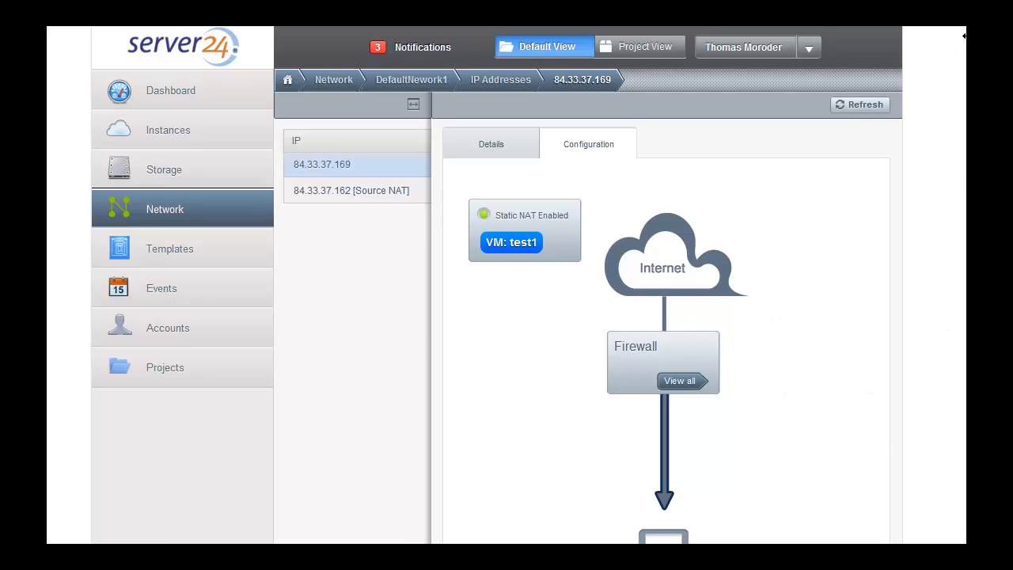
{"action": "scroll", "coordinate": [798, 362], "scroll_direction": "down", "scroll_amount": 2}
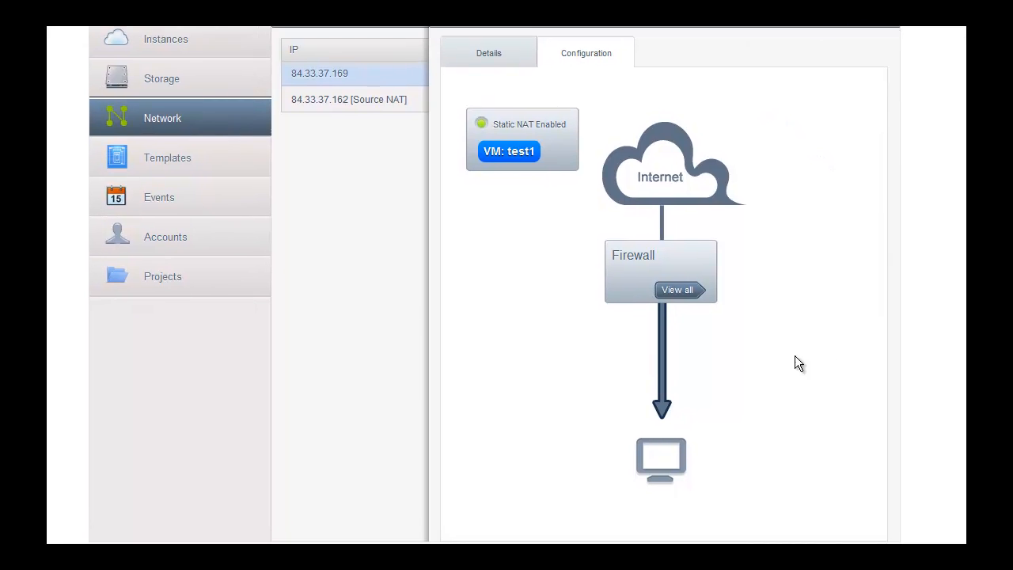
{"action": "left_click", "coordinate": [677, 290]}
- Add a firewall rule allowing TCP ports 1–65535 from 0.0.0.0/0
{"action": "left_click", "coordinate": [327, 124]}
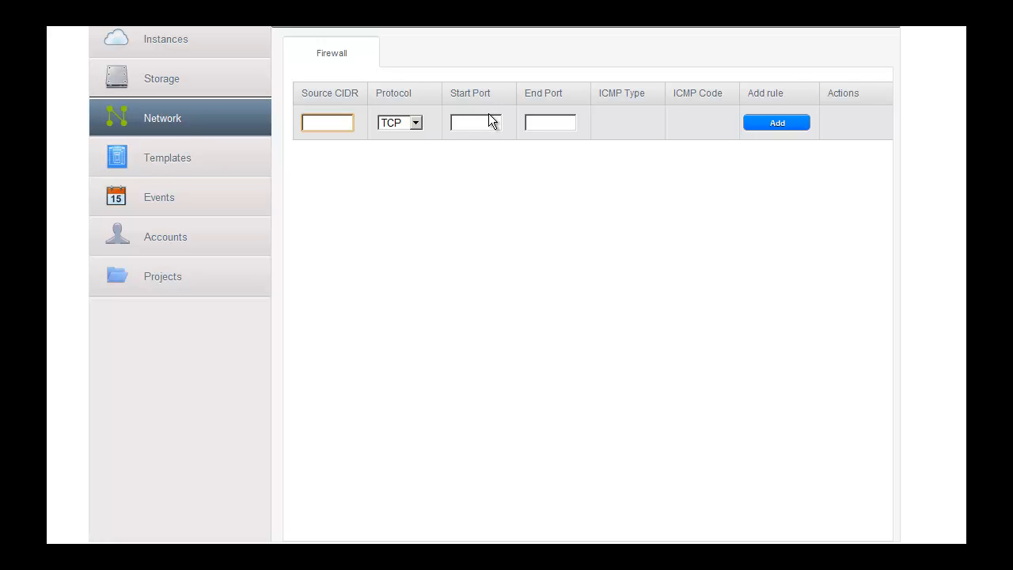
{"action": "type", "text": "0.0.0.0/0"}
{"action": "left_click", "coordinate": [494, 122]}
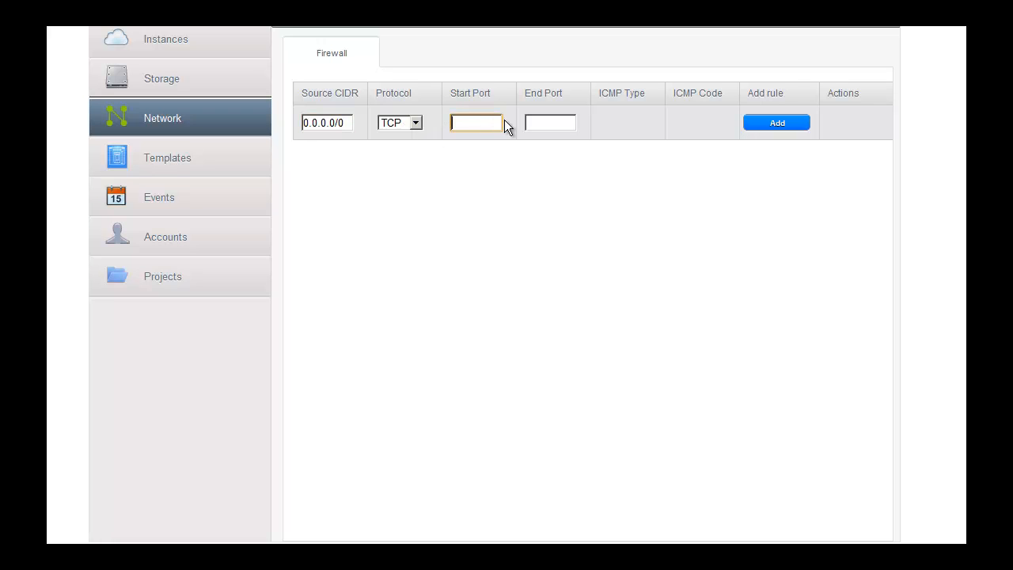
{"action": "type", "text": "1"}
{"action": "left_click", "coordinate": [555, 122]}
{"action": "type", "text": "6553"}
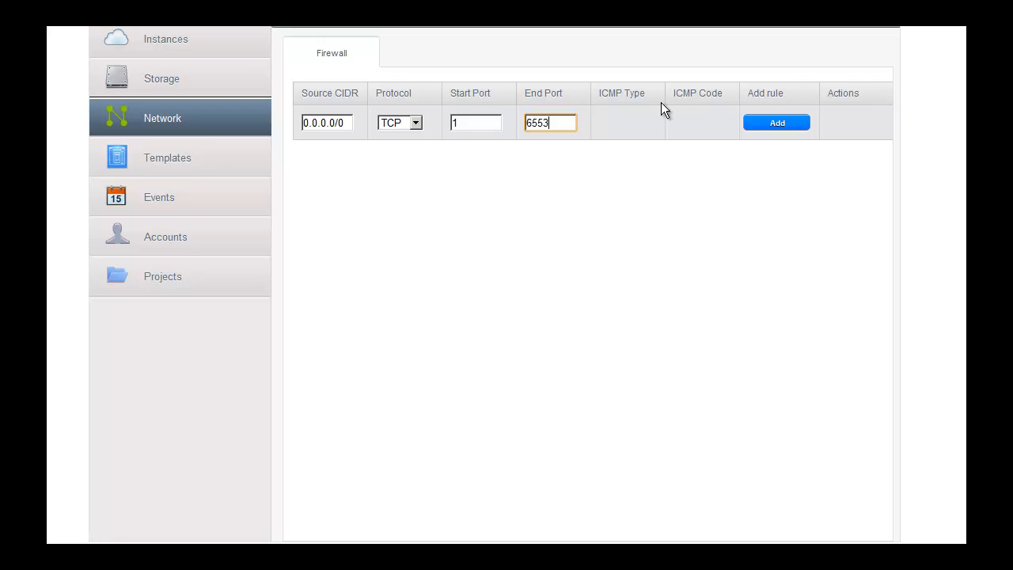
{"action": "type", "text": "5"}
{"action": "left_click", "coordinate": [777, 123]}
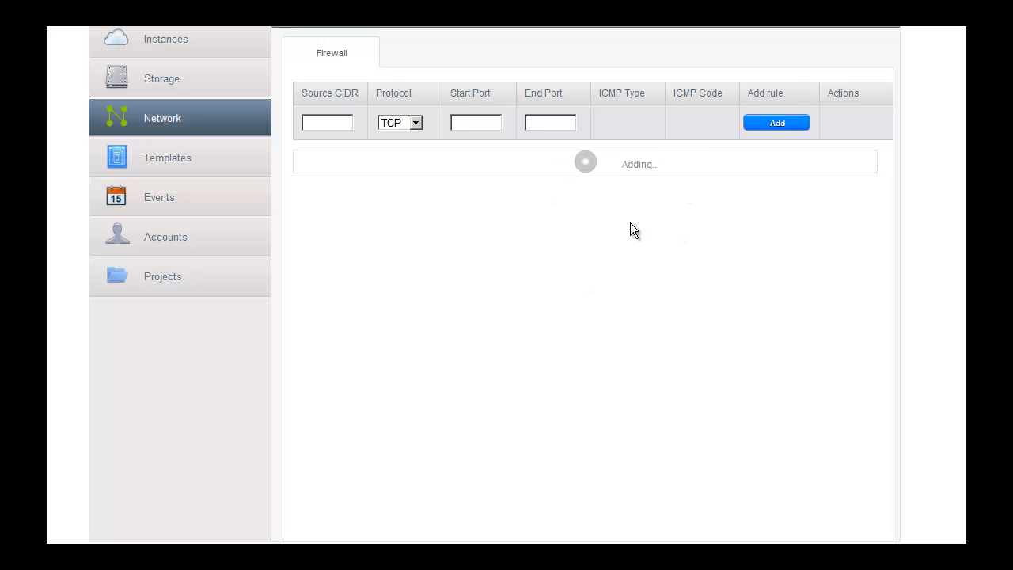
- Start a UDP rule with source CIDR 0.0.0.0/0
{"action": "left_click", "coordinate": [338, 122]}
{"action": "type", "text": "0."}
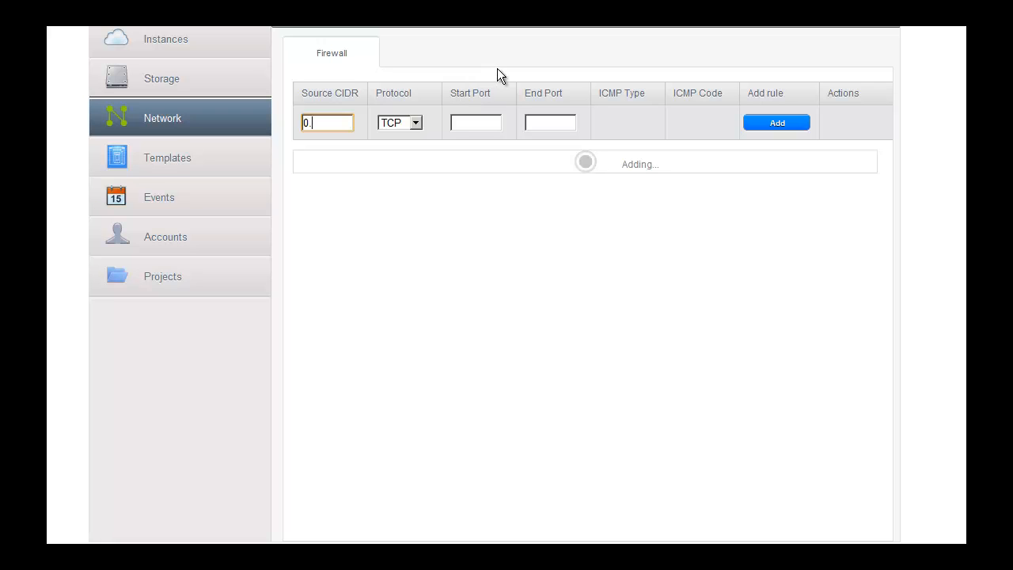
{"action": "type", "text": "0.0.0/0"}
{"action": "left_click", "coordinate": [399, 123]}
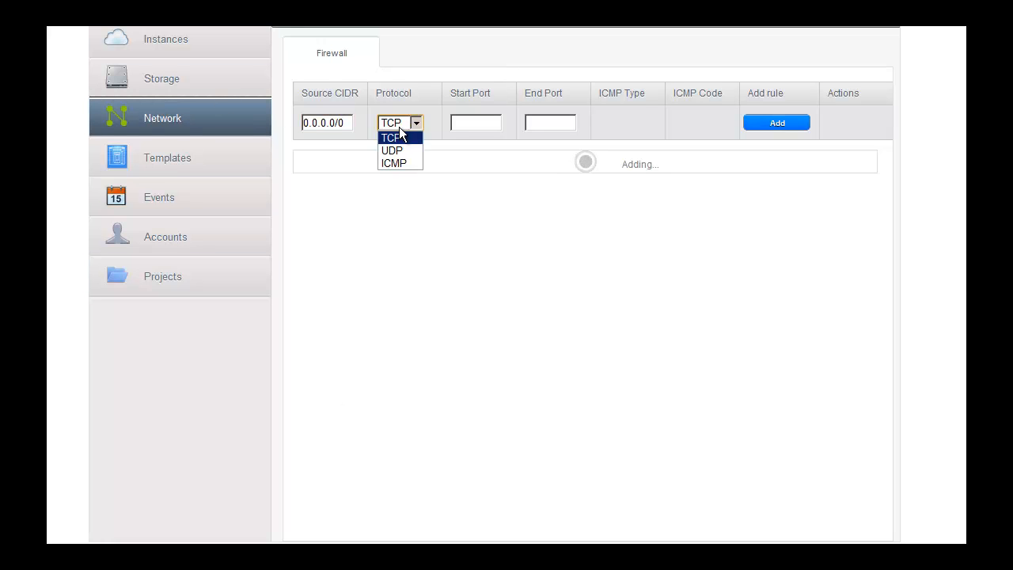
- Finish the UDP rule with ports 1–65535 and add it
{"action": "left_click", "coordinate": [481, 128]}
{"action": "left_click", "coordinate": [562, 122]}
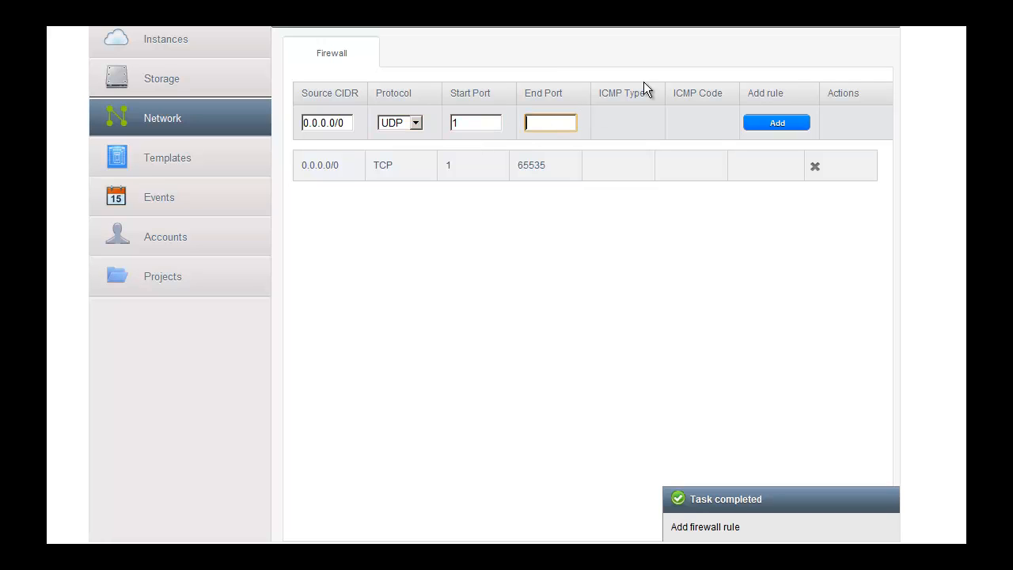
{"action": "type", "text": "65535"}
{"action": "left_click", "coordinate": [775, 127]}
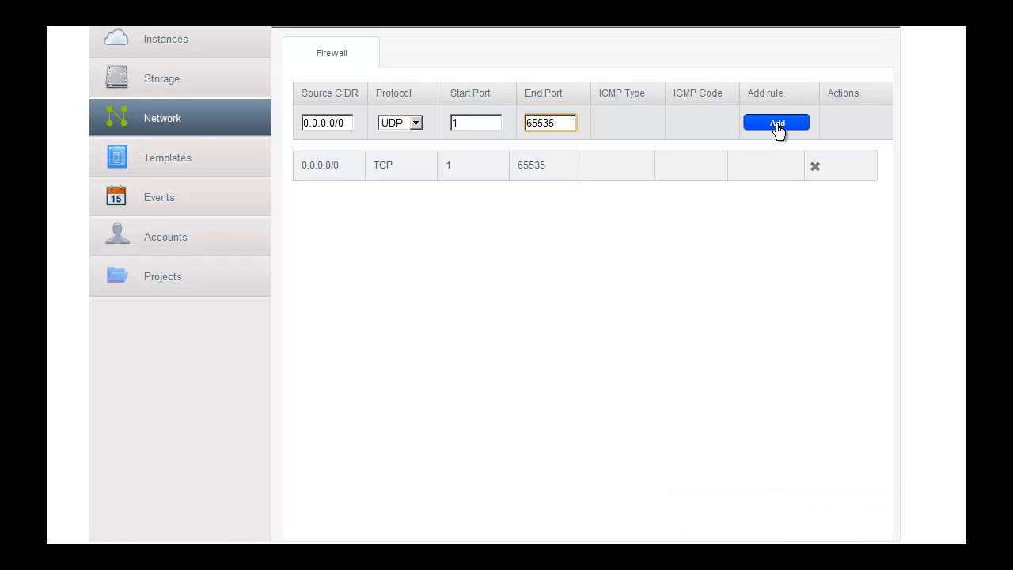
- Add an ICMP rule from 0.0.0.0/0 with type -1 and code -1, then return to the IP list
{"action": "left_click", "coordinate": [317, 121]}
{"action": "type", "text": "0.0.0."}
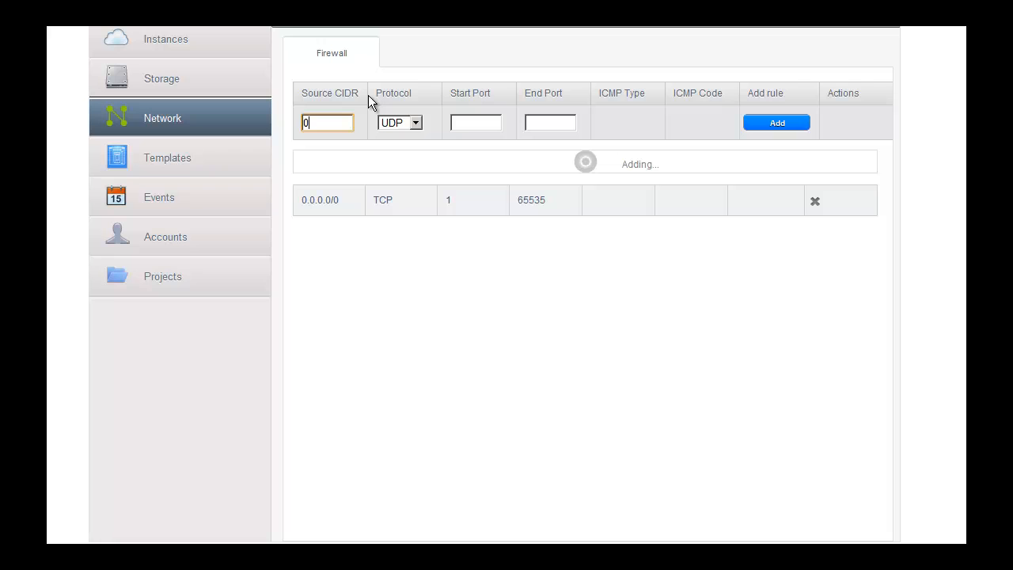
{"action": "type", "text": "0/0"}
{"action": "left_click", "coordinate": [414, 122]}
{"action": "left_click", "coordinate": [394, 163]}
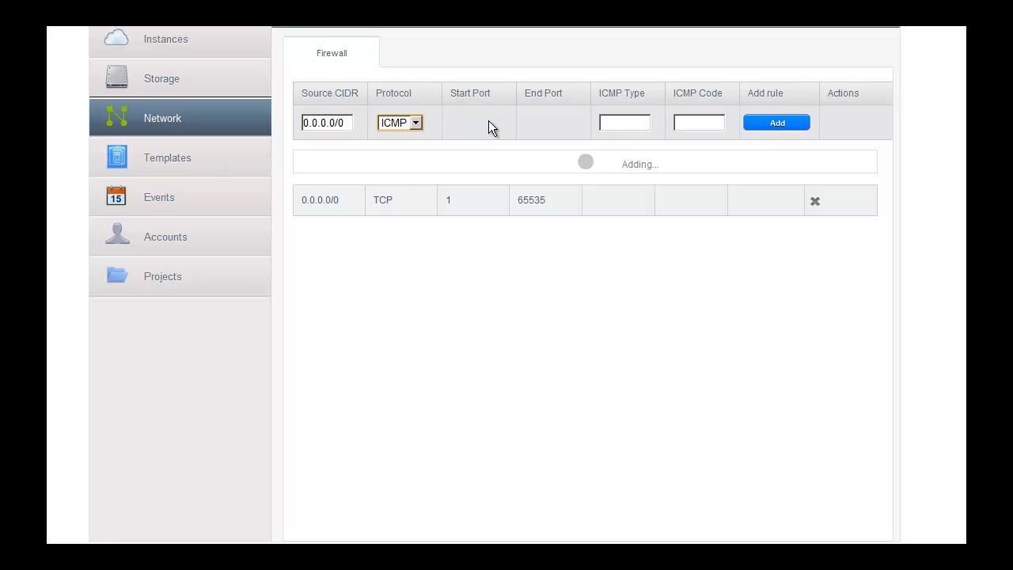
{"action": "left_click", "coordinate": [629, 120]}
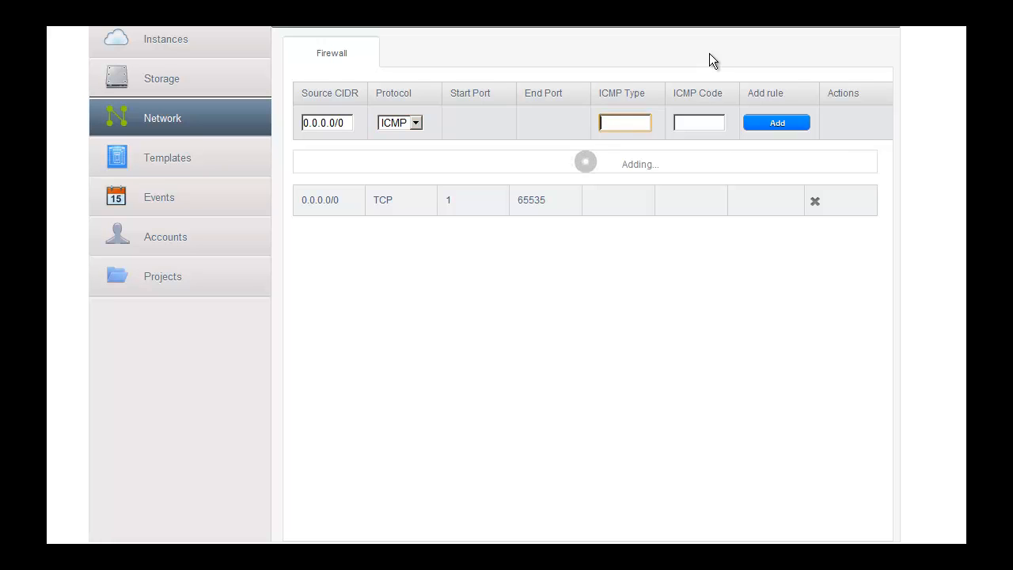
{"action": "type", "text": "-1"}
{"action": "key", "text": "Tab"}
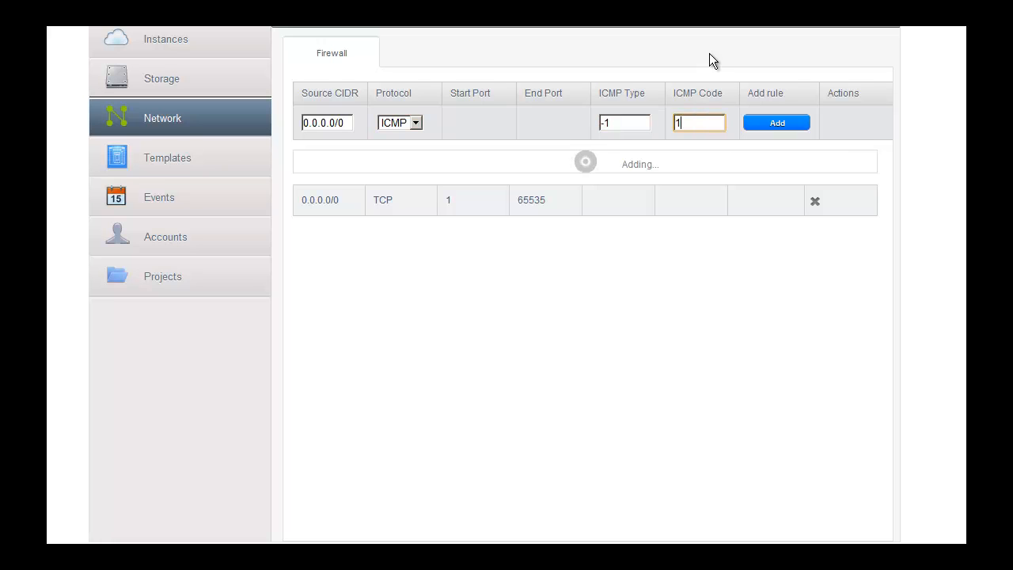
{"action": "type", "text": "-1"}
{"action": "left_click", "coordinate": [784, 125]}
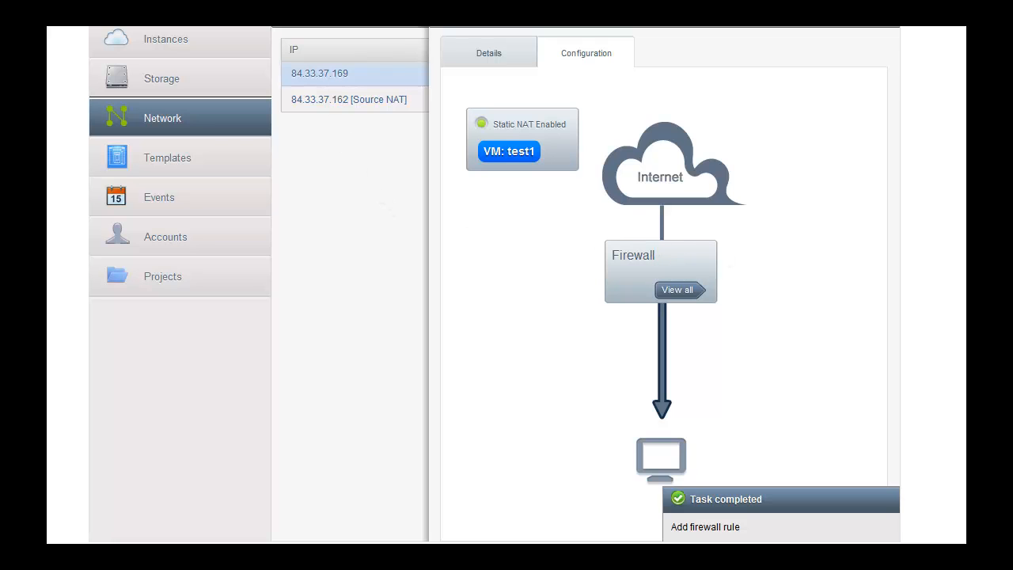
{"action": "left_click", "coordinate": [415, 20]}
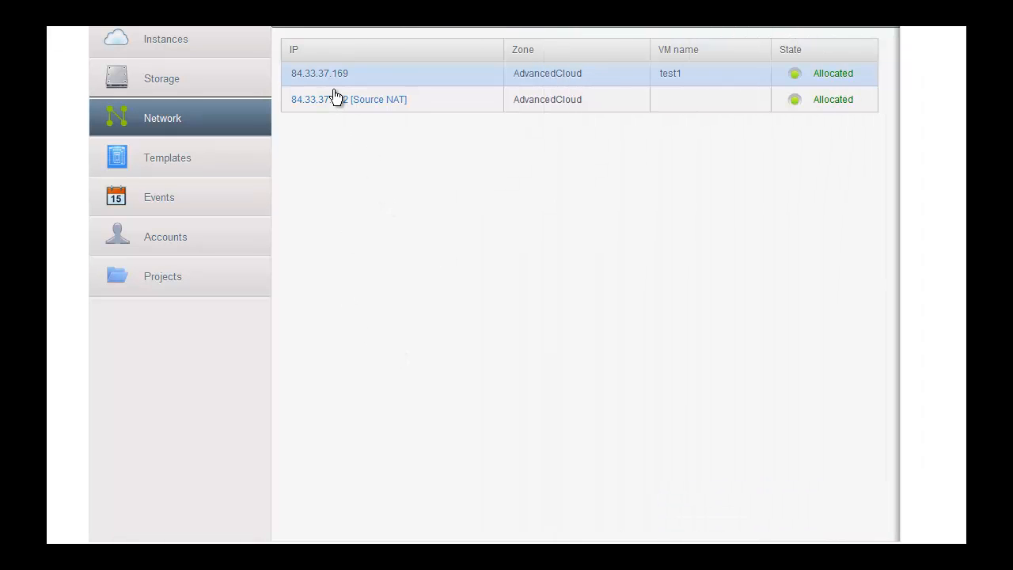